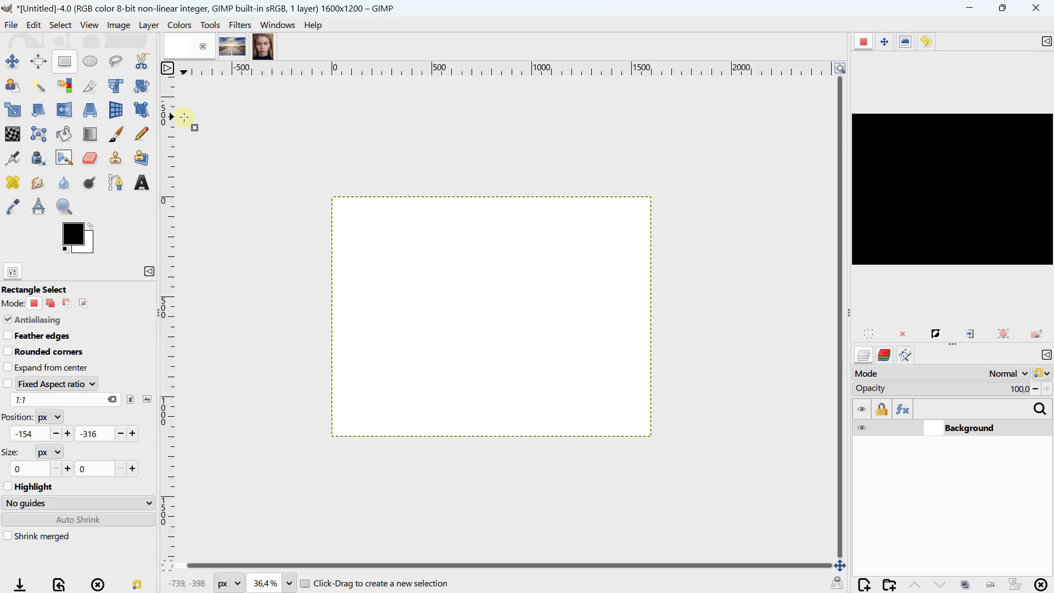
- Look through the open images, return to the road photo and duplicate its Road.jpg layer
left_click(234, 54)
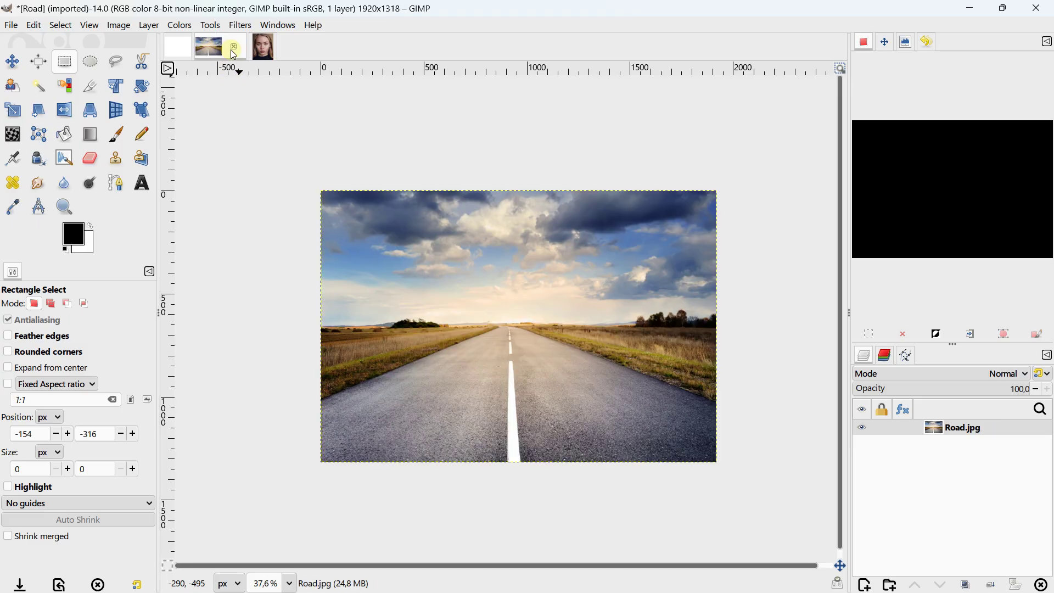
left_click(255, 48)
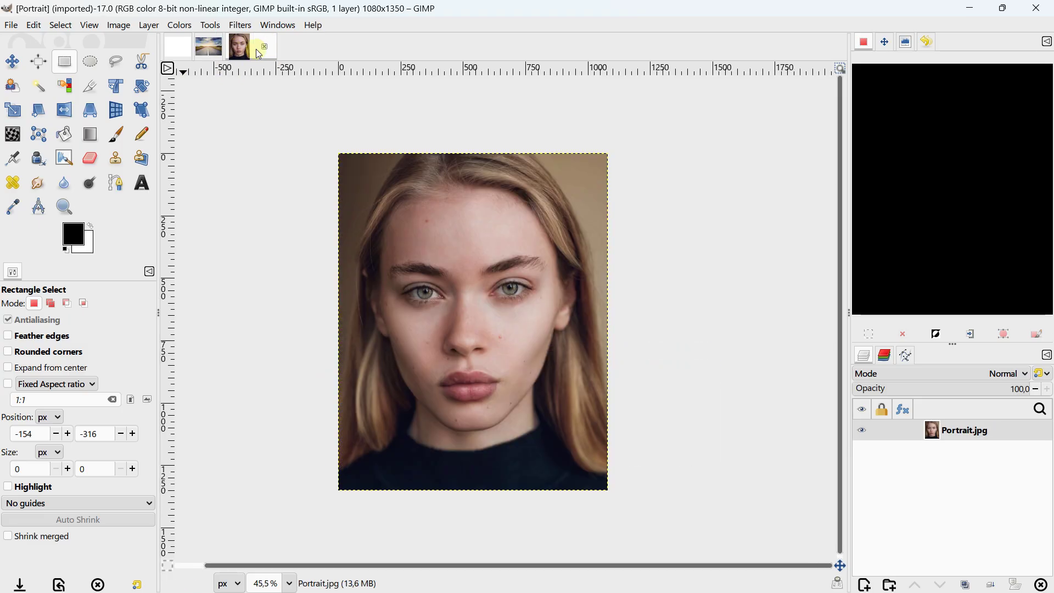
left_click(212, 51)
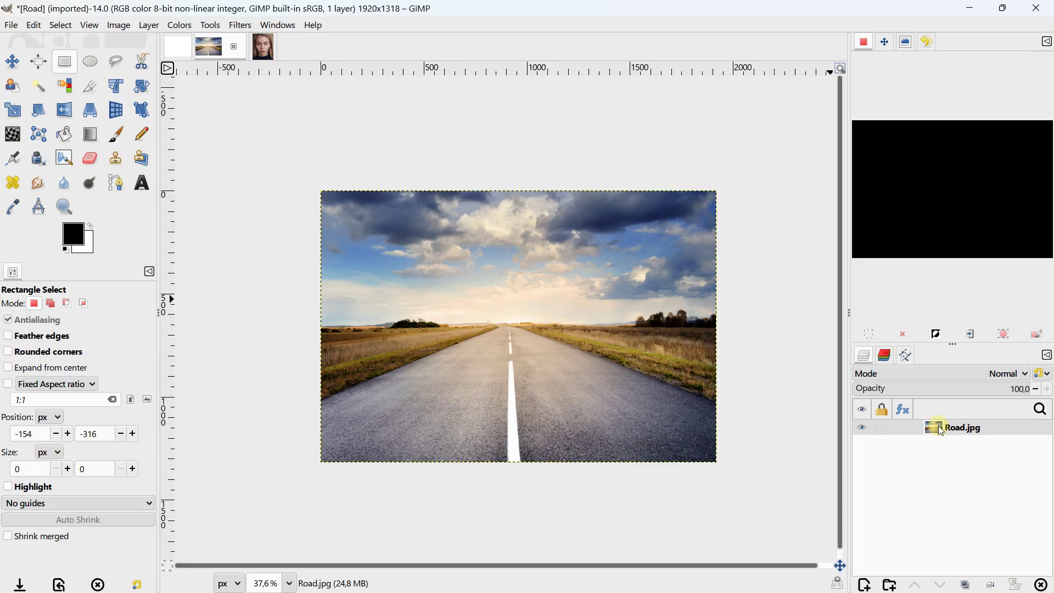
left_click(961, 585)
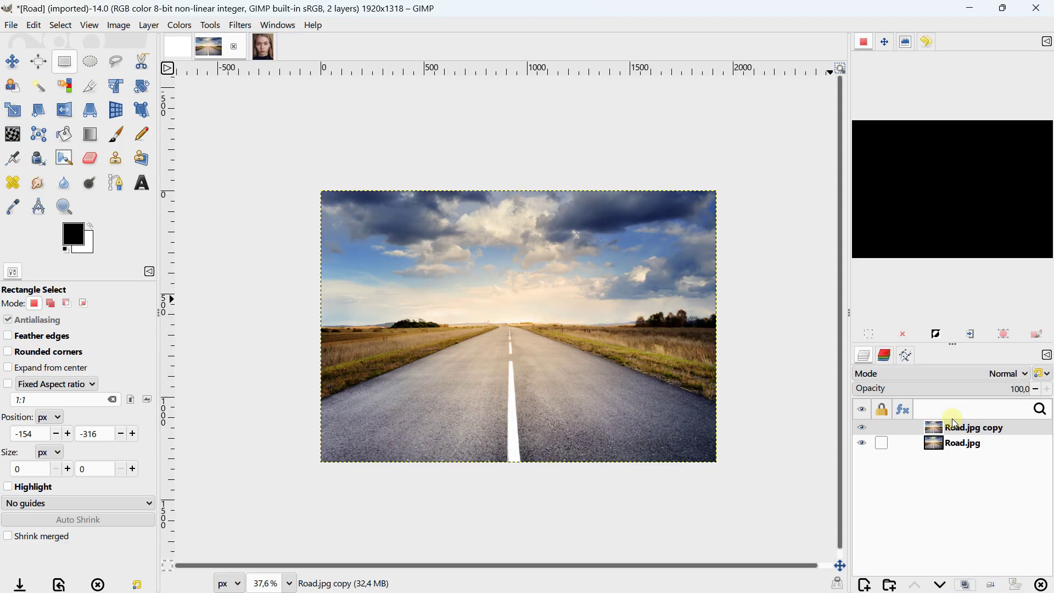
scroll(565, 349, "up", 2)
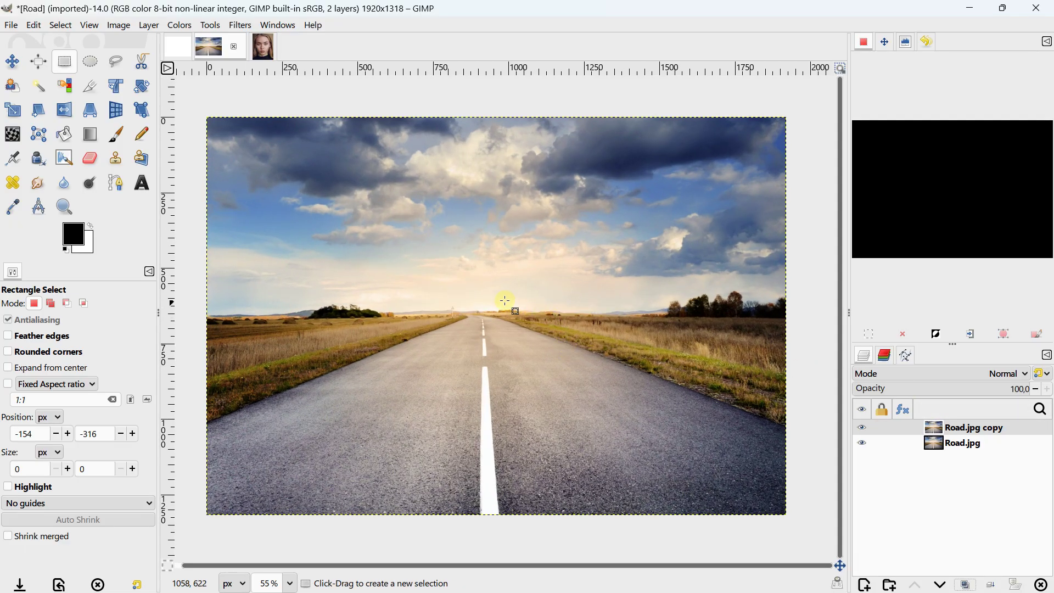
- Activate the Healing tool, reset its options to the defaults and keep the 2. Hardness 100 brush
left_click(14, 184)
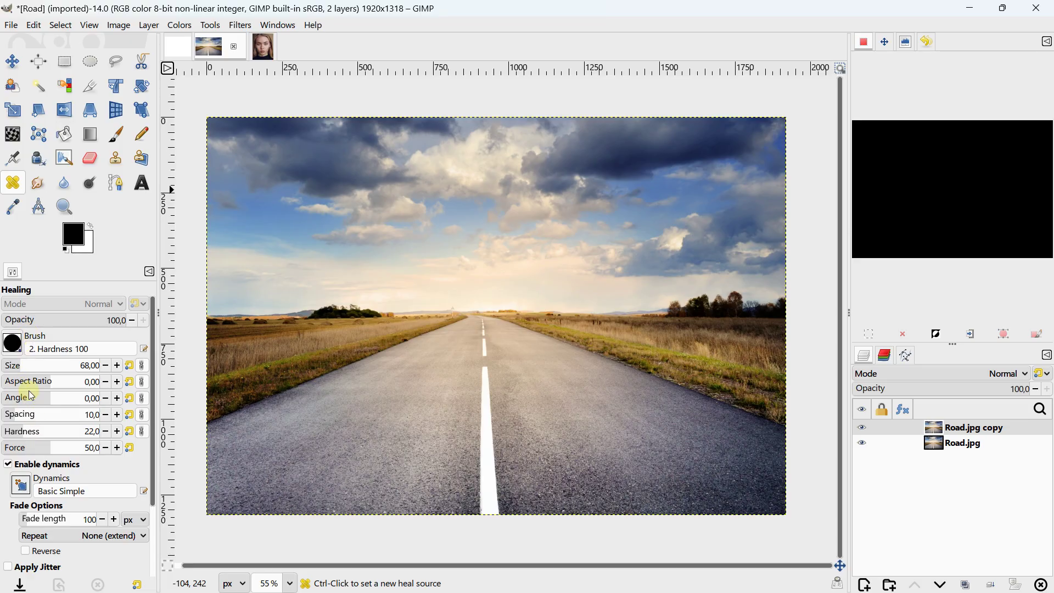
left_click(137, 584)
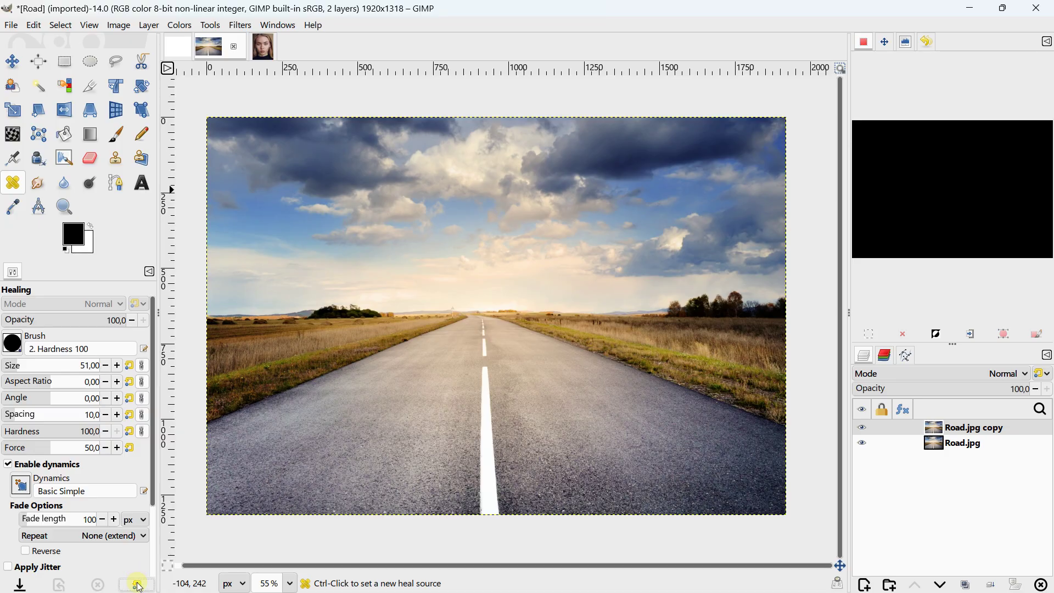
left_click(21, 349)
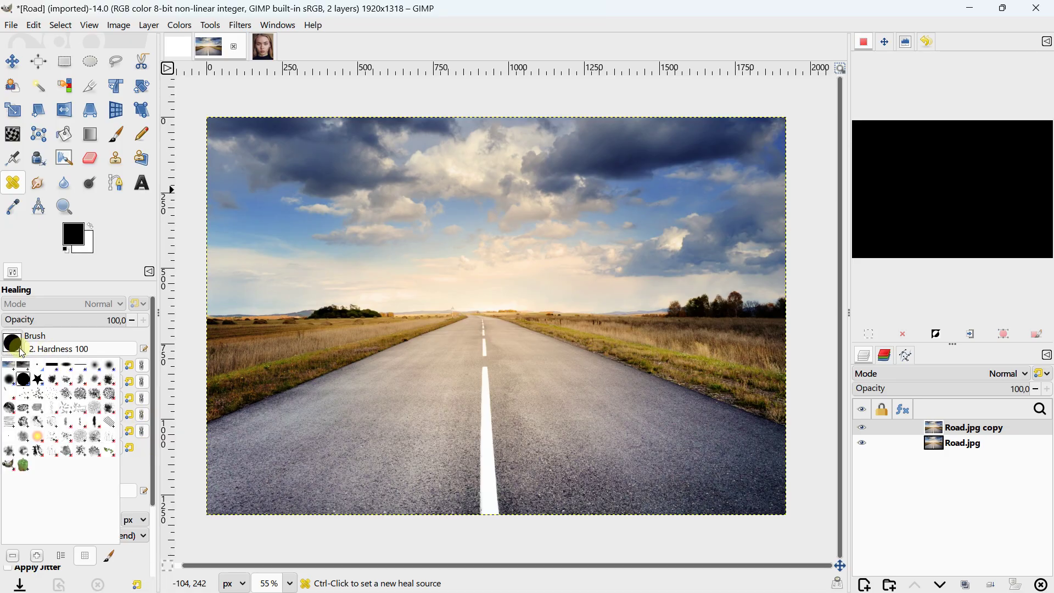
left_click(64, 334)
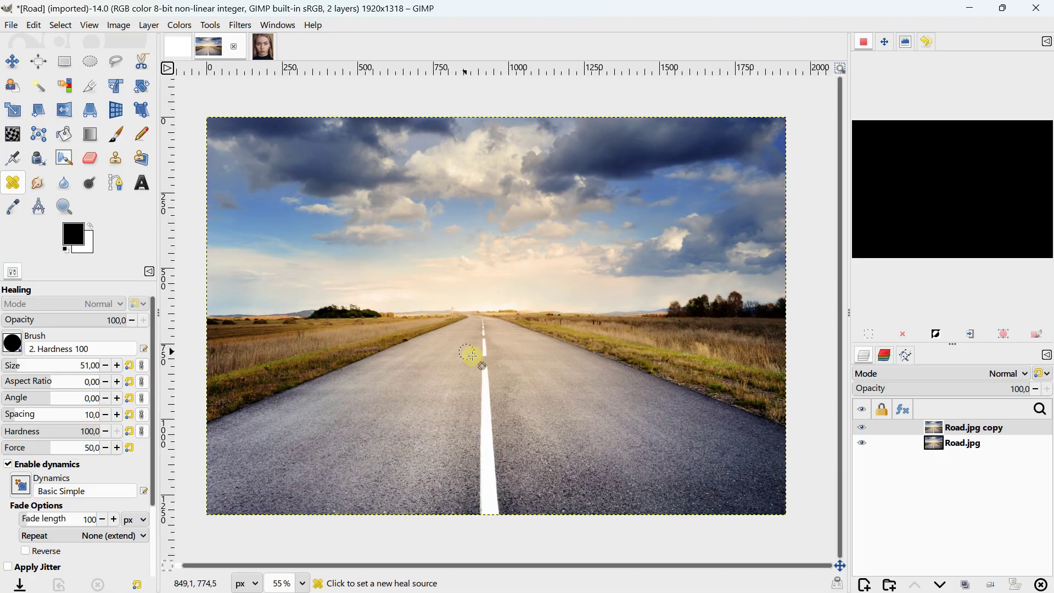
- Set the Healing brush size to 77 to cover the long white centre line on the road
scroll(494, 365, "up", 3)
scroll(461, 263, "down", 3)
scroll(459, 270, "up", 2)
scroll(466, 235, "down", 2)
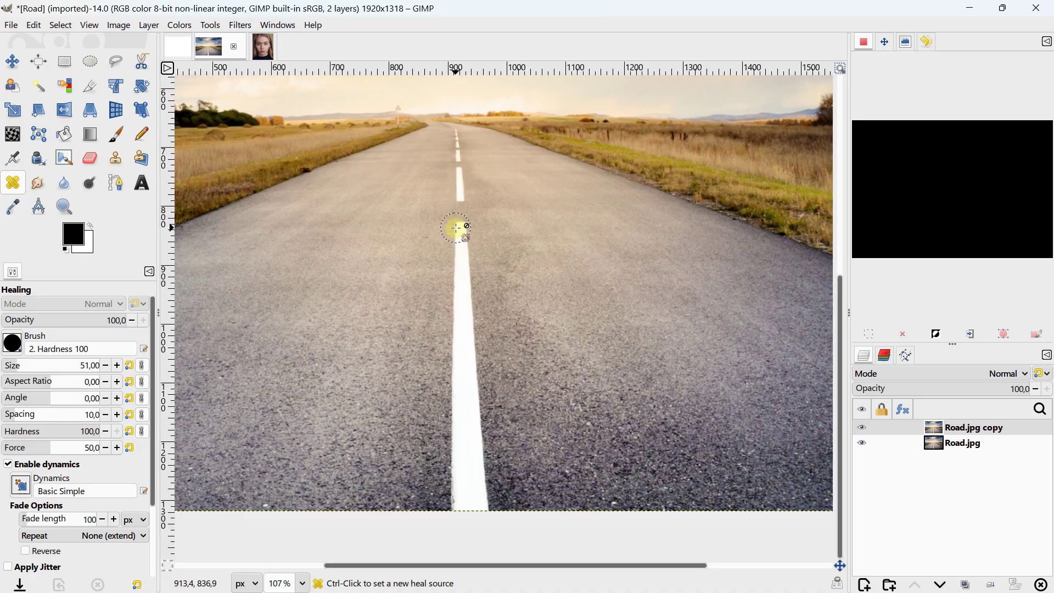
left_click(23, 370)
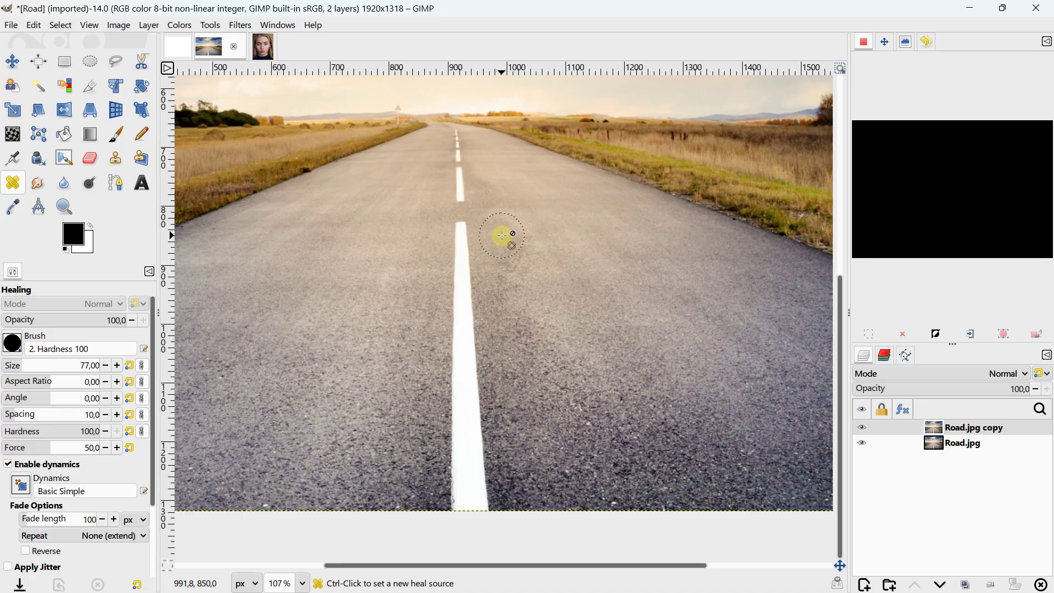
- Try to heal the far end of the long white centre line using the asphalt beside it as source
left_click(503, 236, "ctrl")
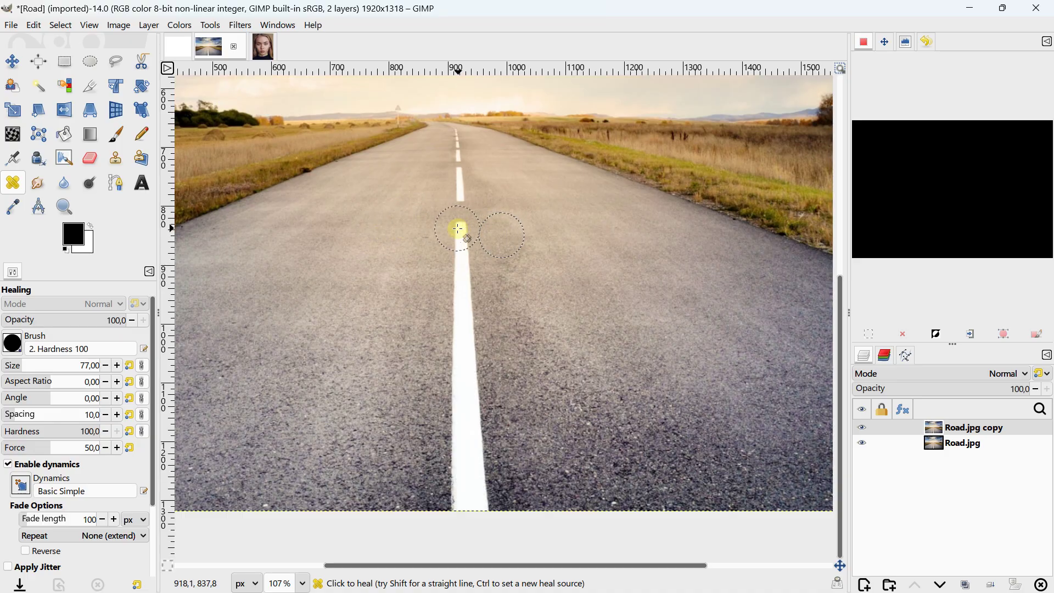
left_click_drag(455, 228, 463, 294)
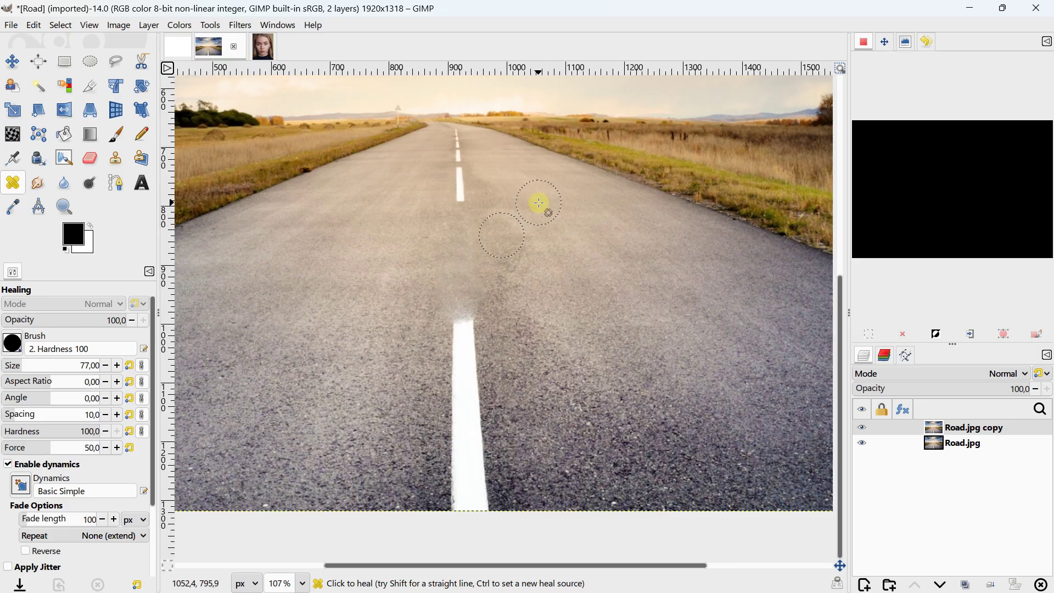
scroll(483, 264, "up", 5)
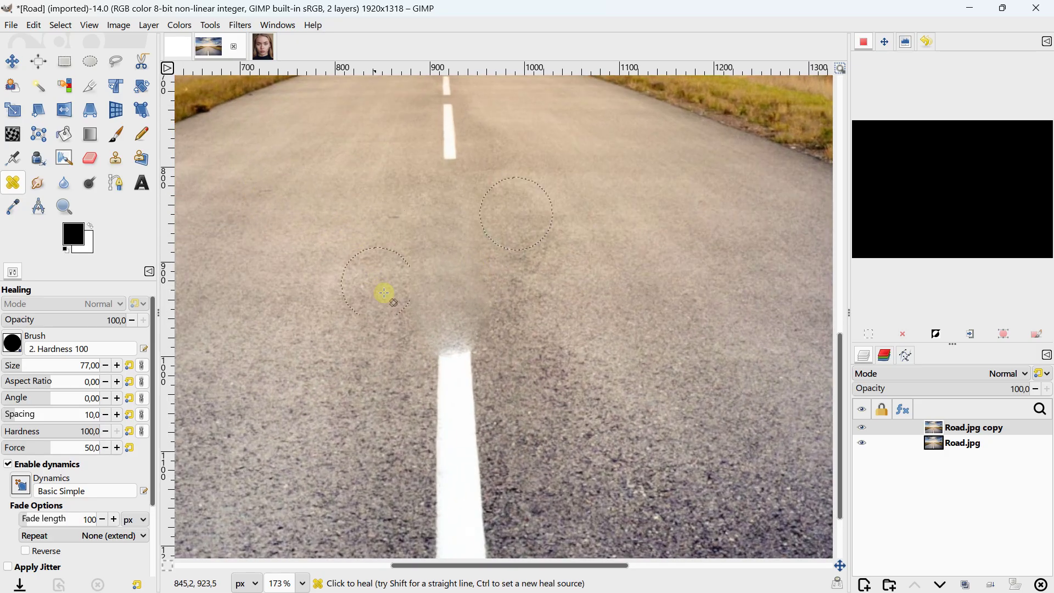
scroll(423, 319, "up", 3)
- Undo all the healing strokes made on the long white centre line
left_click(34, 25)
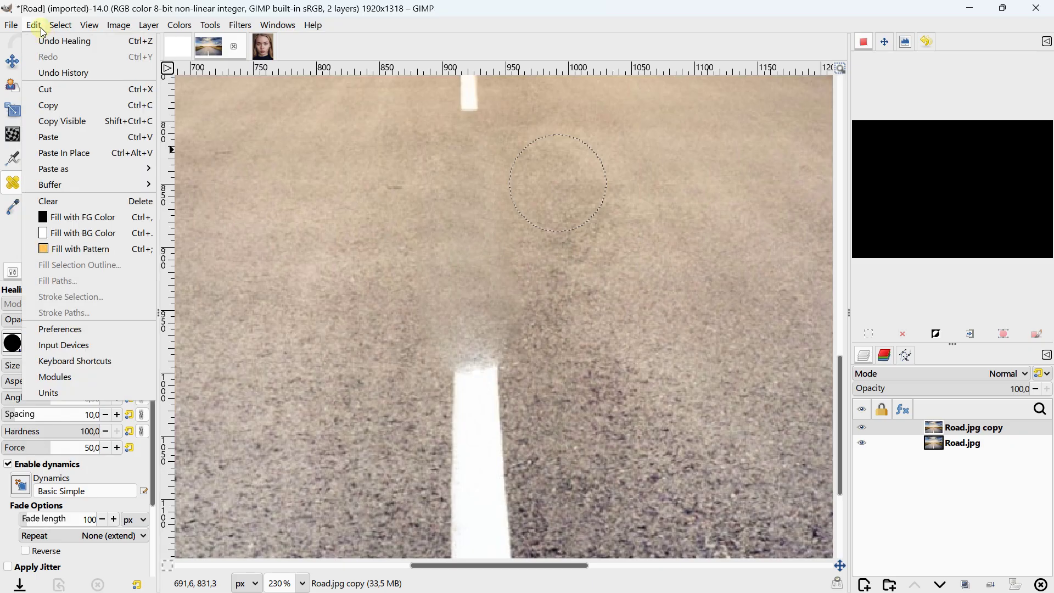
left_click(38, 40)
left_click(34, 25)
left_click(28, 36)
left_click(27, 25)
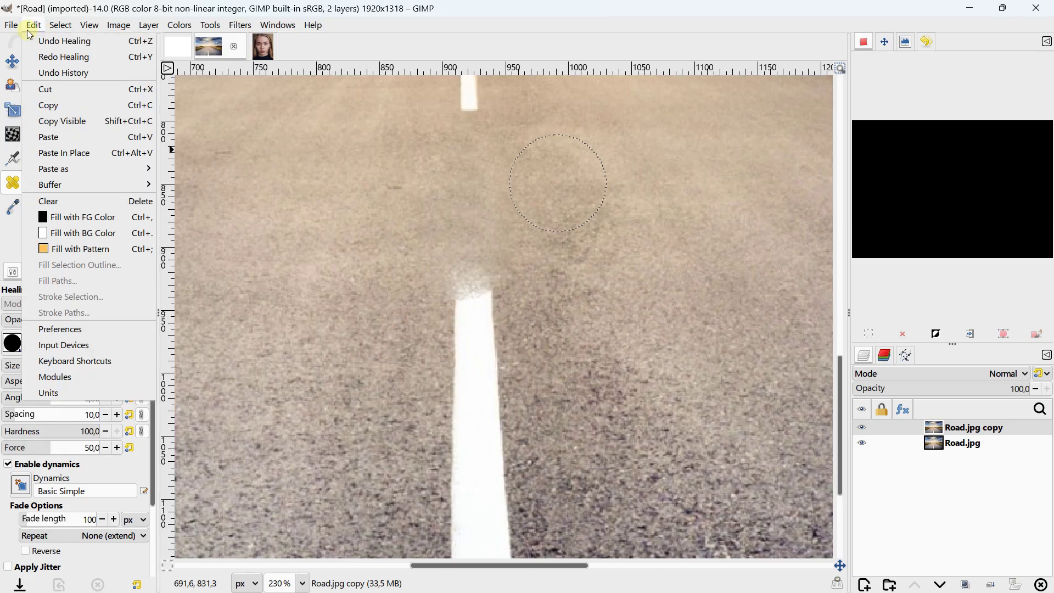
left_click(27, 38)
left_click(32, 25)
left_click(28, 38)
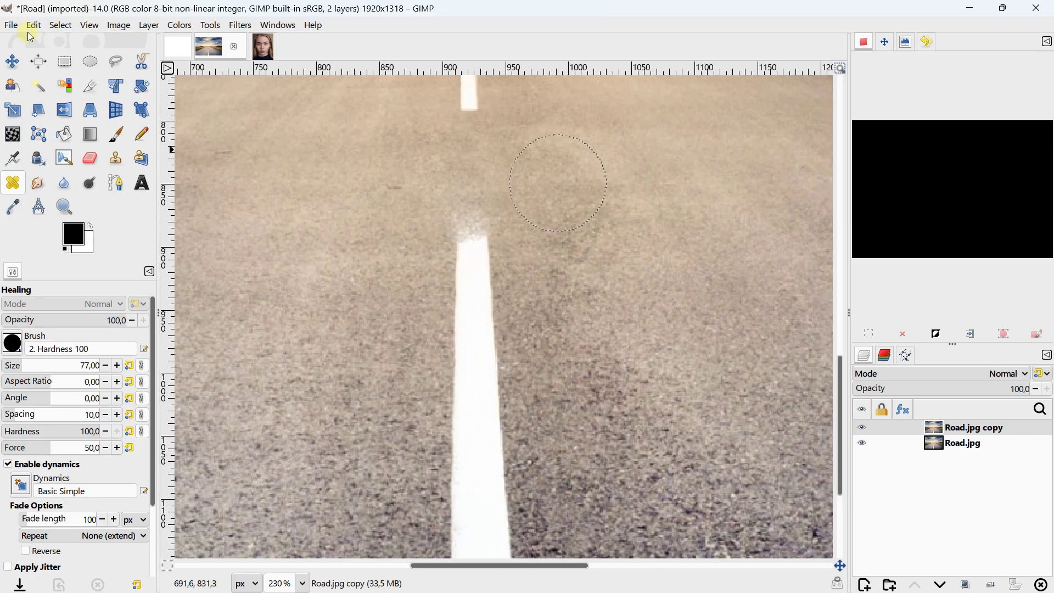
left_click(28, 25)
left_click(29, 38)
left_click(30, 25)
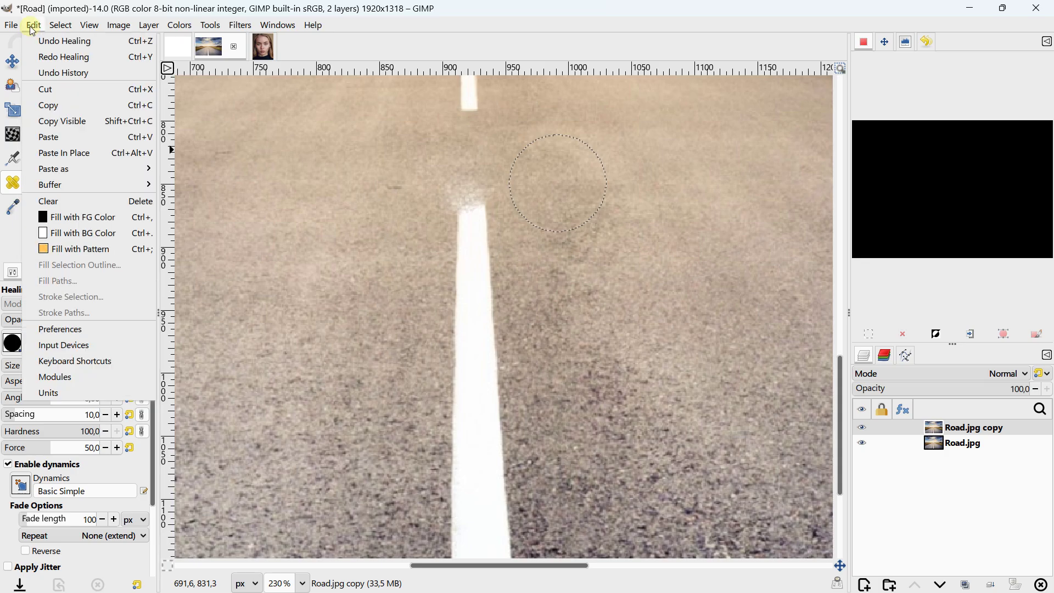
left_click(32, 42)
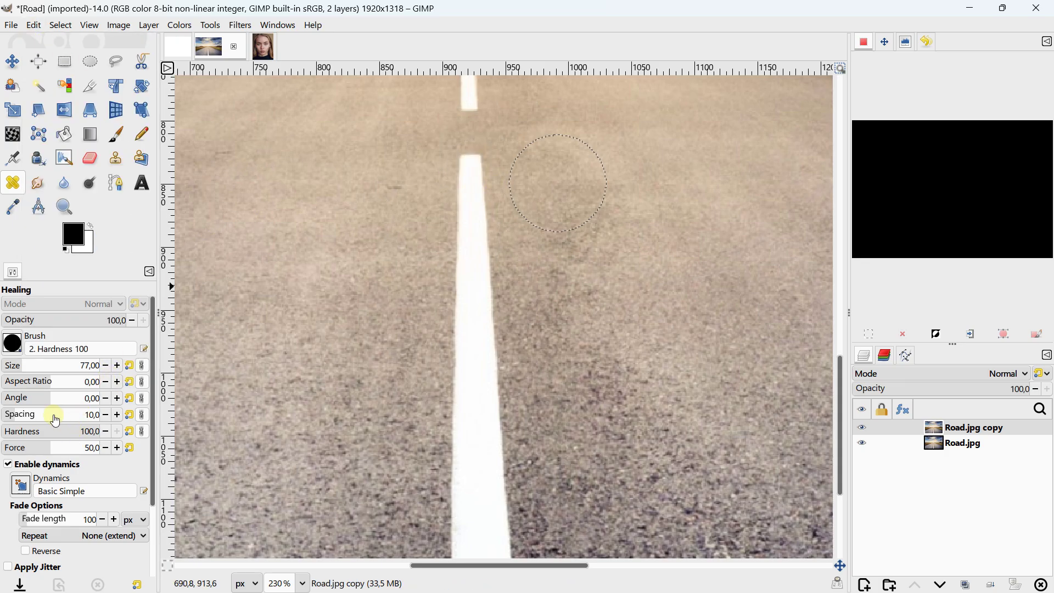
- Set the Healing brush hardness to 40
left_click_drag(69, 433, 44, 432)
scroll(428, 285, "down", 2)
scroll(477, 314, "up", 3)
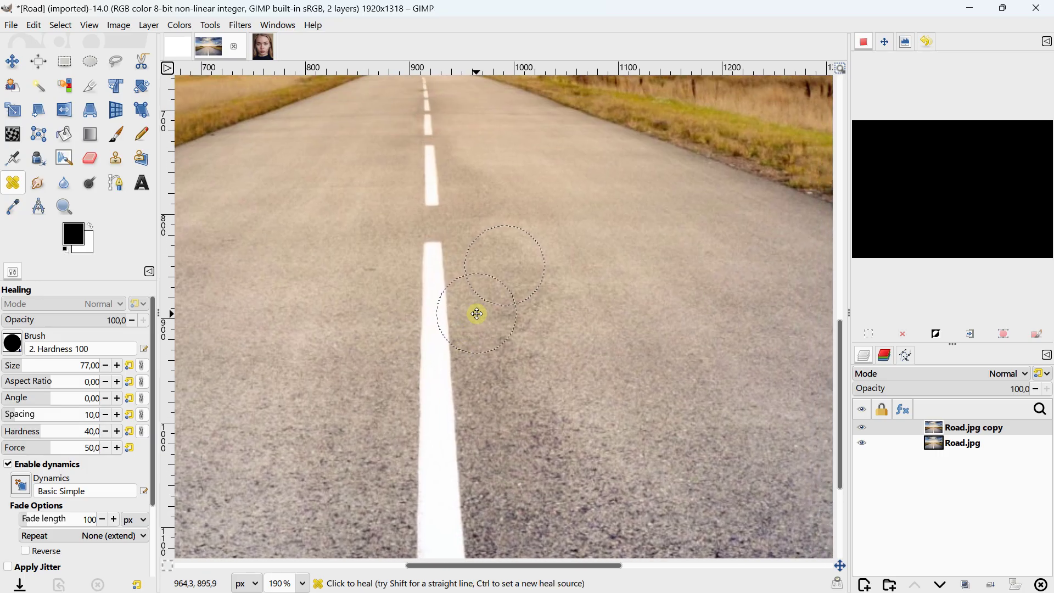
- Heal the far half of the long white centre line, sampling fresh asphalt beside it for each section
left_click(532, 278, "ctrl")
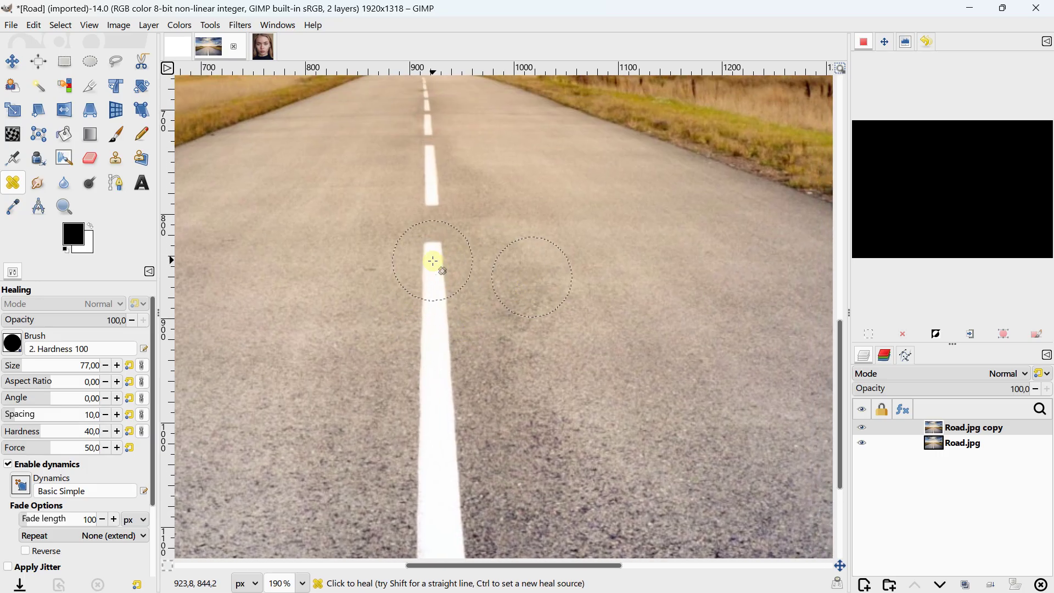
mouse_move(433, 261)
left_mouse_down()
mouse_move(430, 271)
mouse_move(433, 247)
mouse_move(431, 323)
left_mouse_up()
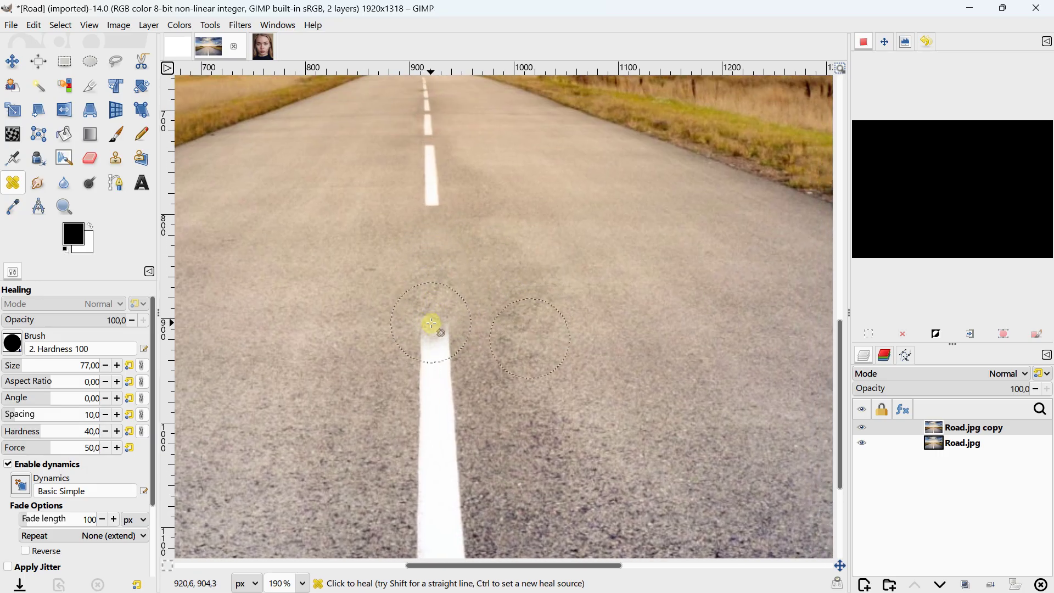
scroll(475, 266, "down", 3)
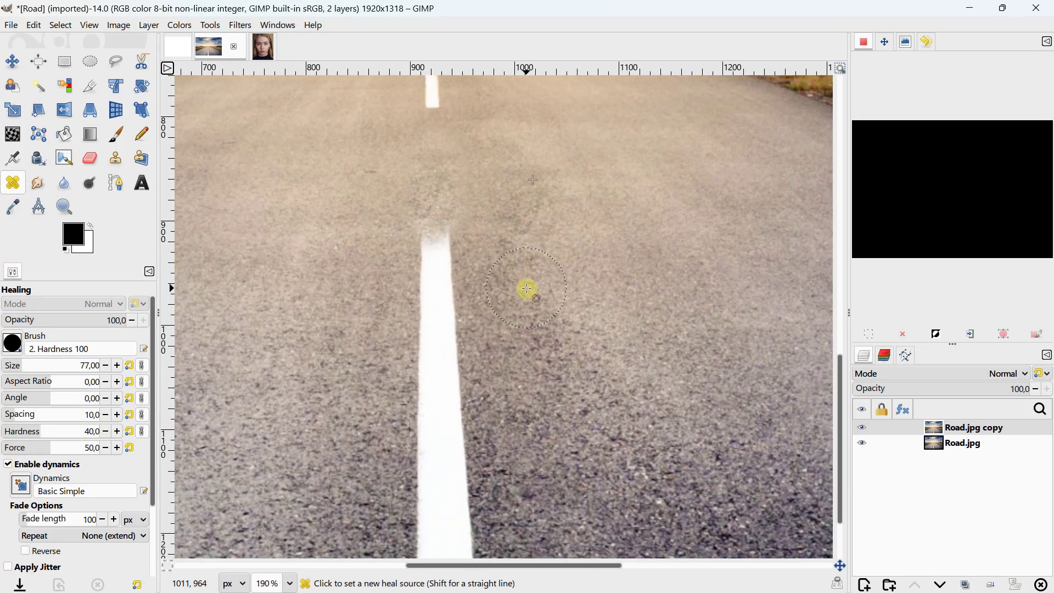
left_click(525, 290, "ctrl")
mouse_move(436, 252)
left_mouse_down()
mouse_move(439, 326)
mouse_move(448, 321)
mouse_move(421, 321)
mouse_move(411, 341)
mouse_move(425, 363)
mouse_move(451, 355)
left_mouse_up()
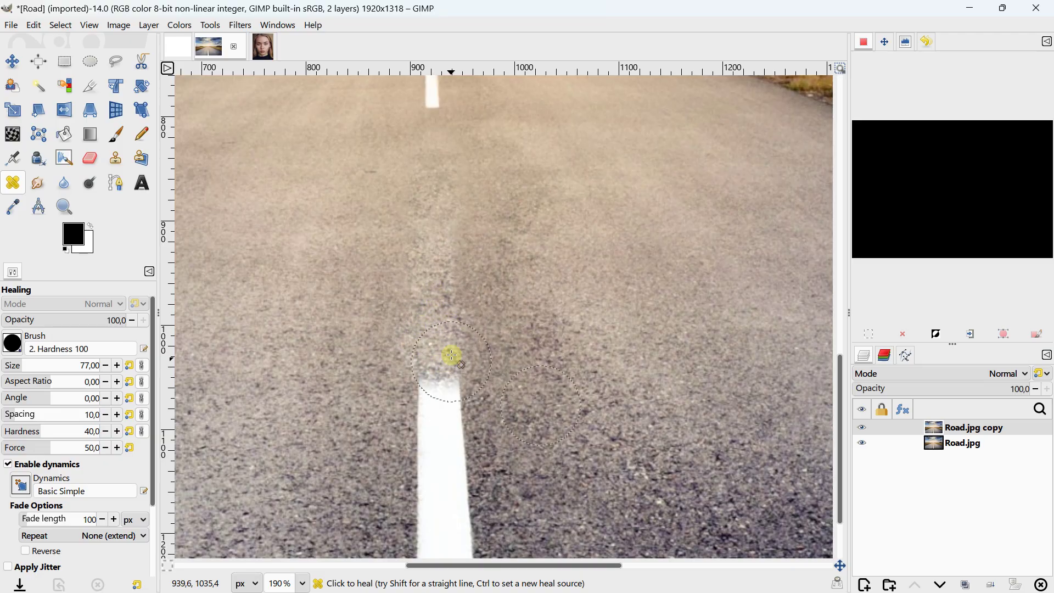
- Heal the rest of the long centre line down to the photo's lower edge, resampling nearby asphalt several times
scroll(454, 316, "down", 2, "ctrl")
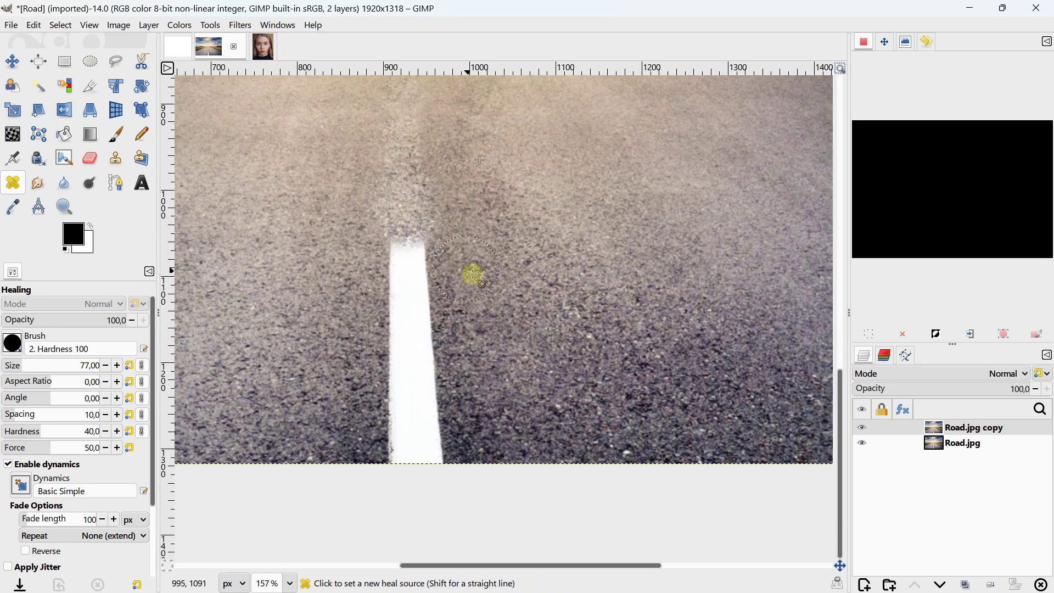
left_click(490, 285, "ctrl")
mouse_move(390, 243)
left_mouse_down()
mouse_move(391, 266)
mouse_move(422, 256)
mouse_move(427, 274)
mouse_move(396, 287)
mouse_move(392, 301)
mouse_move(444, 307)
mouse_move(513, 346)
mouse_move(398, 324)
mouse_move(400, 348)
mouse_move(428, 342)
mouse_move(389, 362)
mouse_move(404, 371)
mouse_move(392, 367)
mouse_move(402, 386)
mouse_move(410, 364)
mouse_move(423, 386)
mouse_move(392, 424)
mouse_move(406, 456)
mouse_move(436, 451)
mouse_move(433, 401)
mouse_move(421, 406)
mouse_move(504, 372)
mouse_move(532, 342)
mouse_move(419, 418)
mouse_move(406, 409)
mouse_move(393, 455)
mouse_move(438, 447)
mouse_move(393, 439)
mouse_move(395, 417)
mouse_move(426, 404)
mouse_move(412, 371)
mouse_move(394, 371)
mouse_move(399, 385)
mouse_move(420, 379)
mouse_move(429, 349)
mouse_move(390, 271)
mouse_move(434, 272)
left_mouse_up()
left_click(495, 344, "ctrl")
left_click(502, 390, "ctrl")
left_click(527, 318, "ctrl")
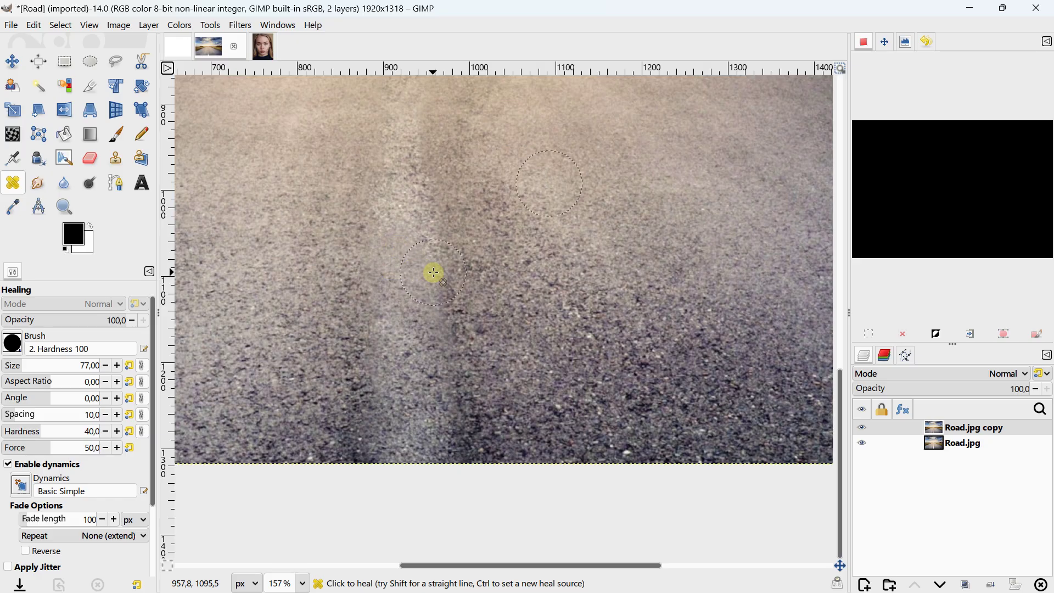
- Reduce the Healing brush size to 24 and heal the nearest remaining white dash on the road
scroll(434, 272, "down", 3, "ctrl")
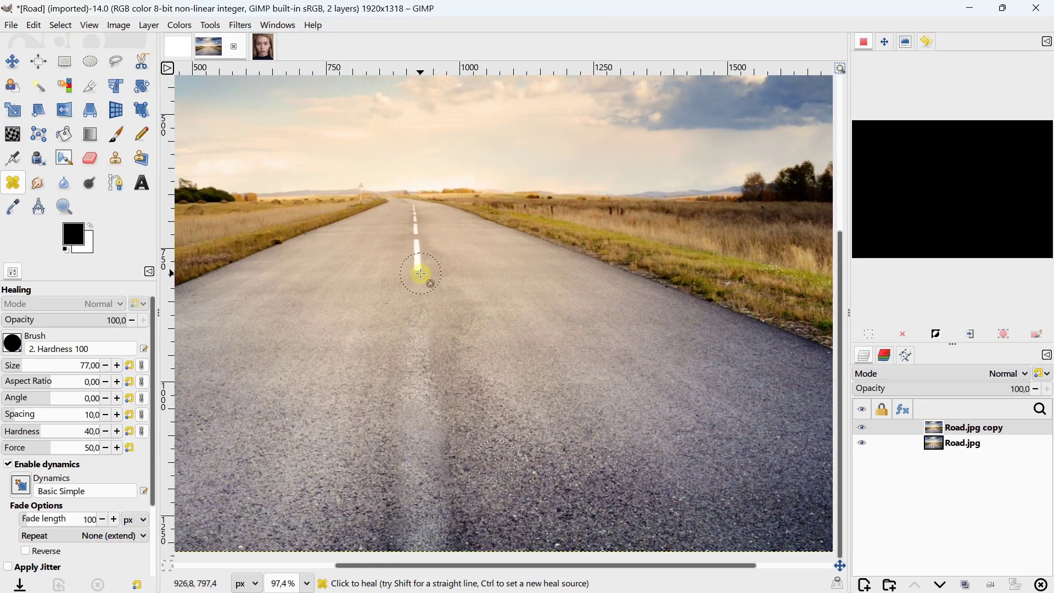
scroll(421, 274, "up", 4, "ctrl")
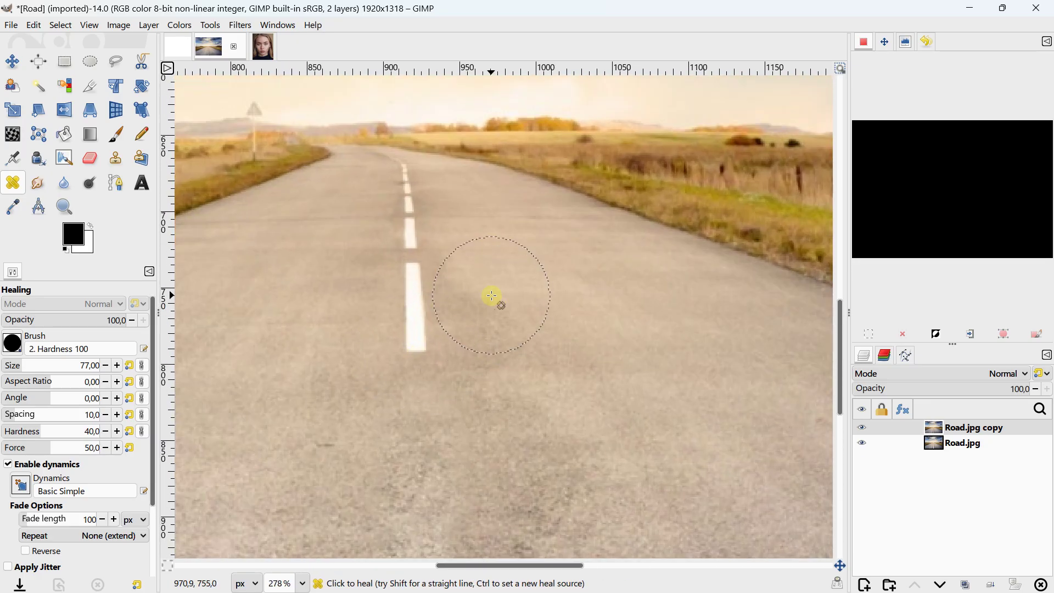
left_click(17, 372)
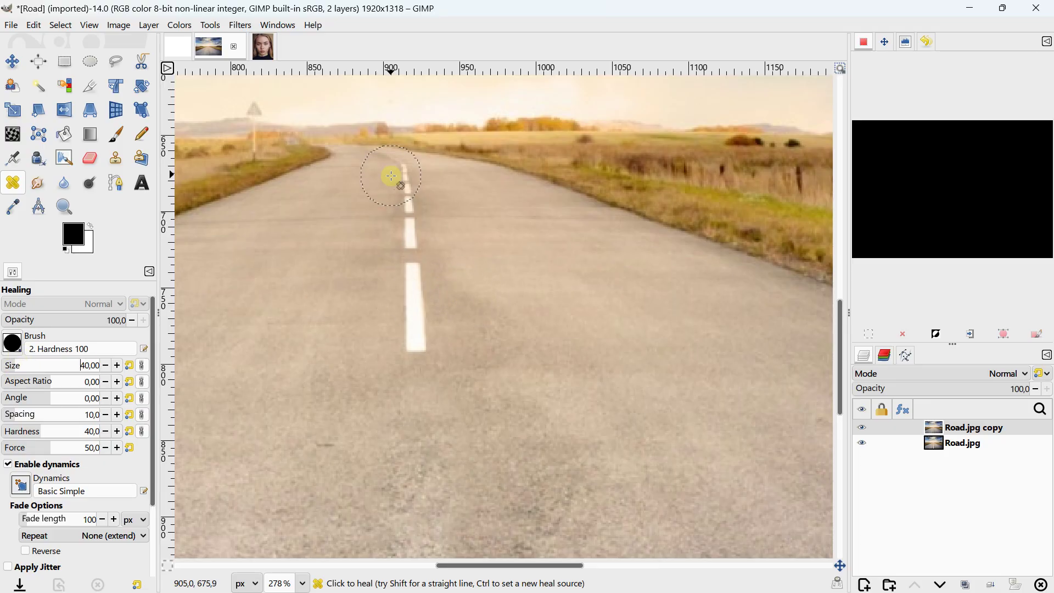
left_click(12, 373)
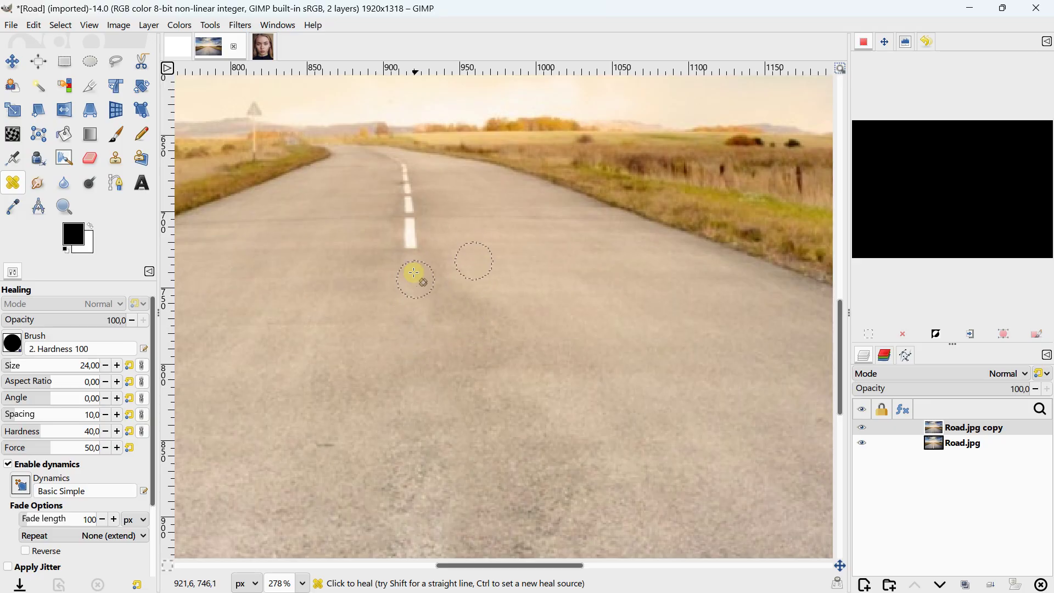
- Heal the remaining distant dashes towards the horizon, undoing the first attempt and resampling clean asphalt beside them
scroll(432, 329, "up", 2)
scroll(442, 343, "up", 2, "ctrl")
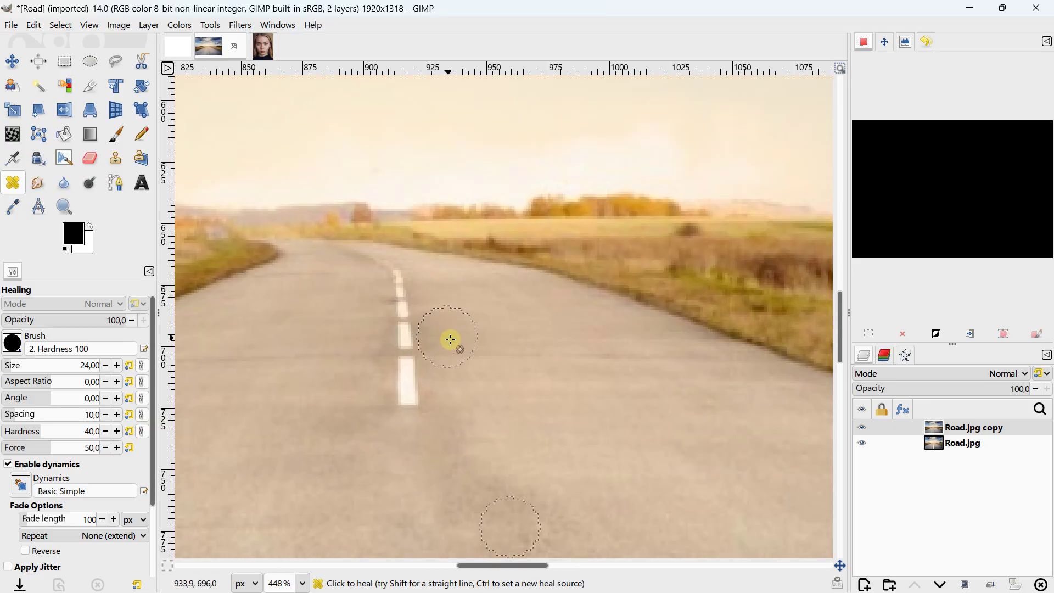
mouse_move(410, 375)
left_mouse_down()
mouse_move(405, 400)
mouse_move(405, 323)
mouse_move(393, 275)
mouse_move(391, 284)
left_mouse_up()
key("ctrl+z")
left_click(469, 357, "ctrl")
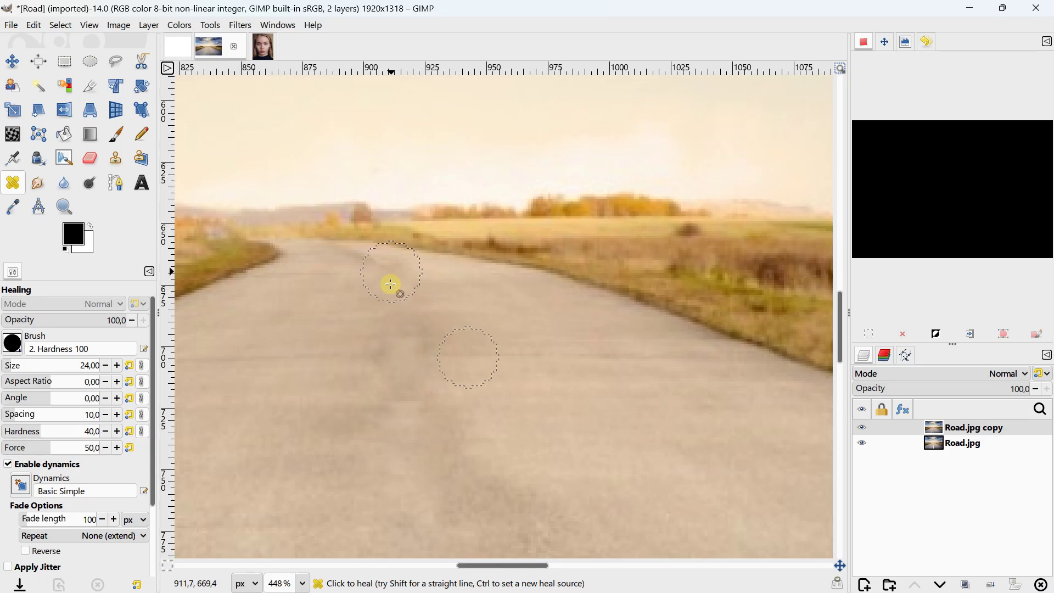
- Set the Healing brush size to 37 and heal the pale streak left on the near part of the road with fresh asphalt
scroll(393, 317, "down", 6)
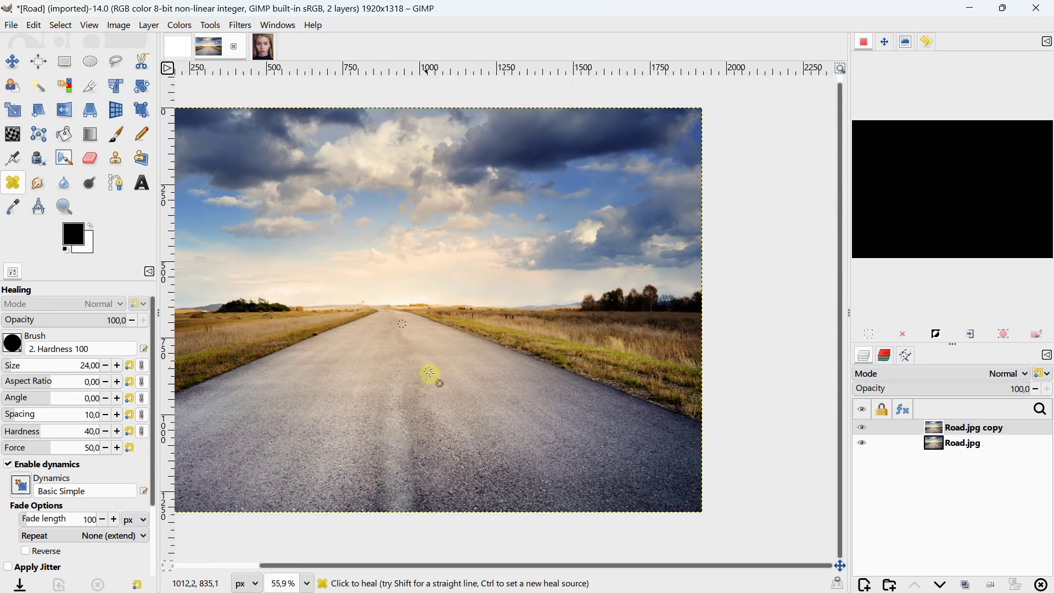
scroll(516, 324, "up", 3)
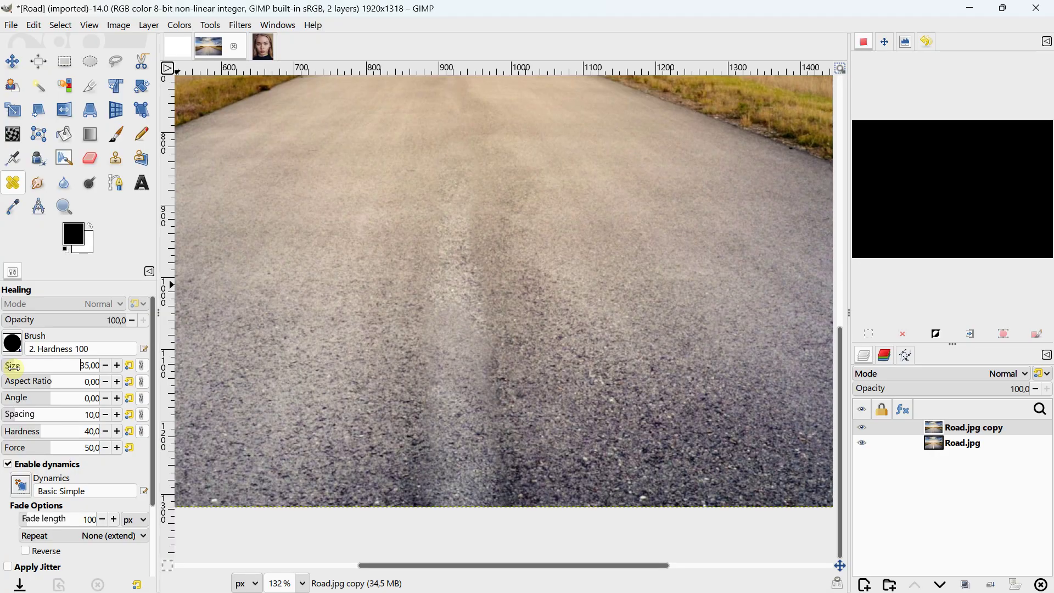
scroll(13, 367, "up", 2)
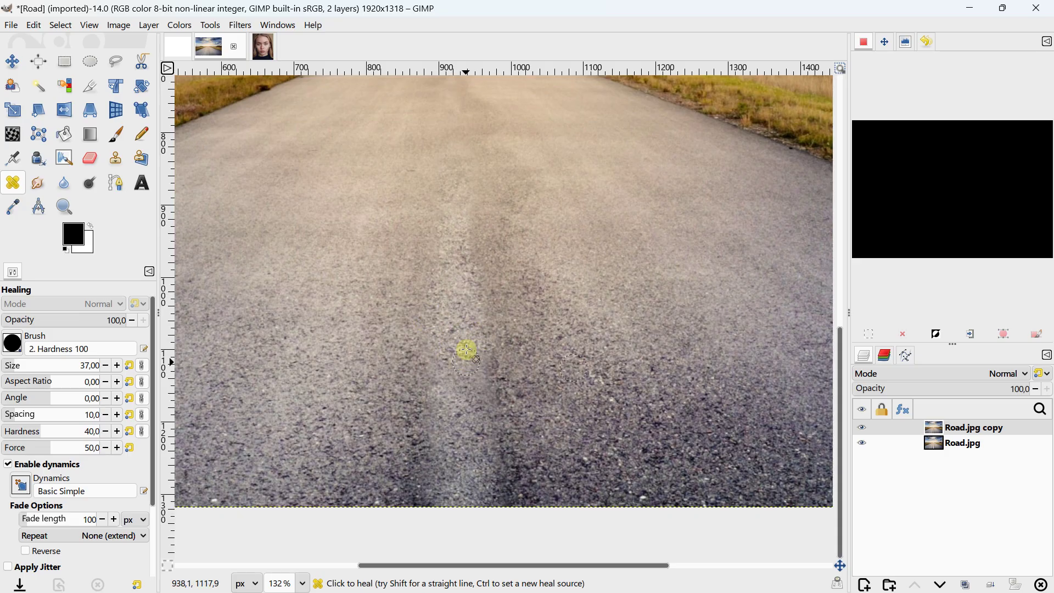
key("ctrl")
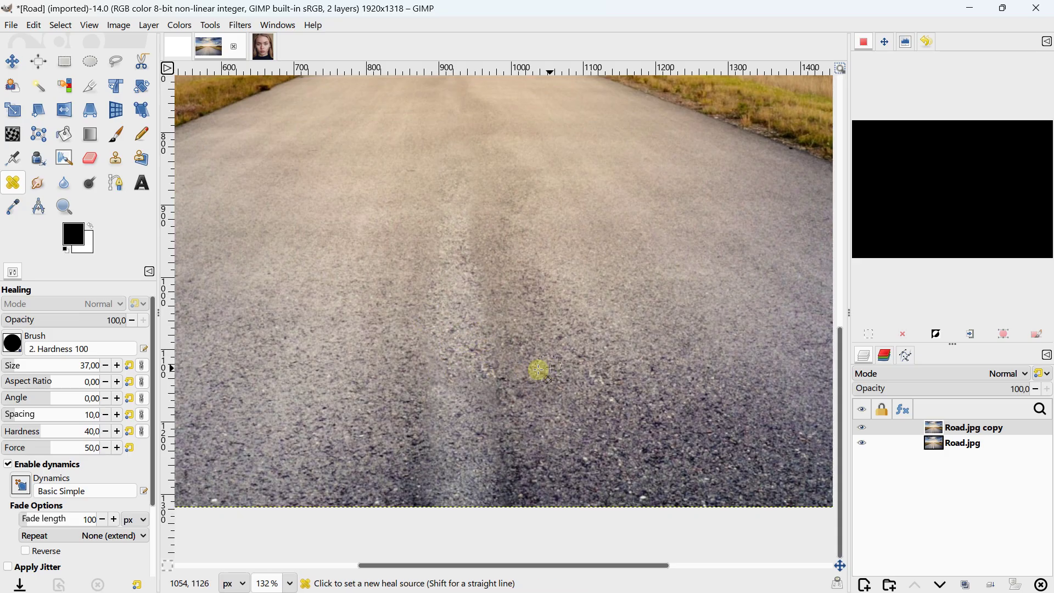
left_click(546, 376, "ctrl")
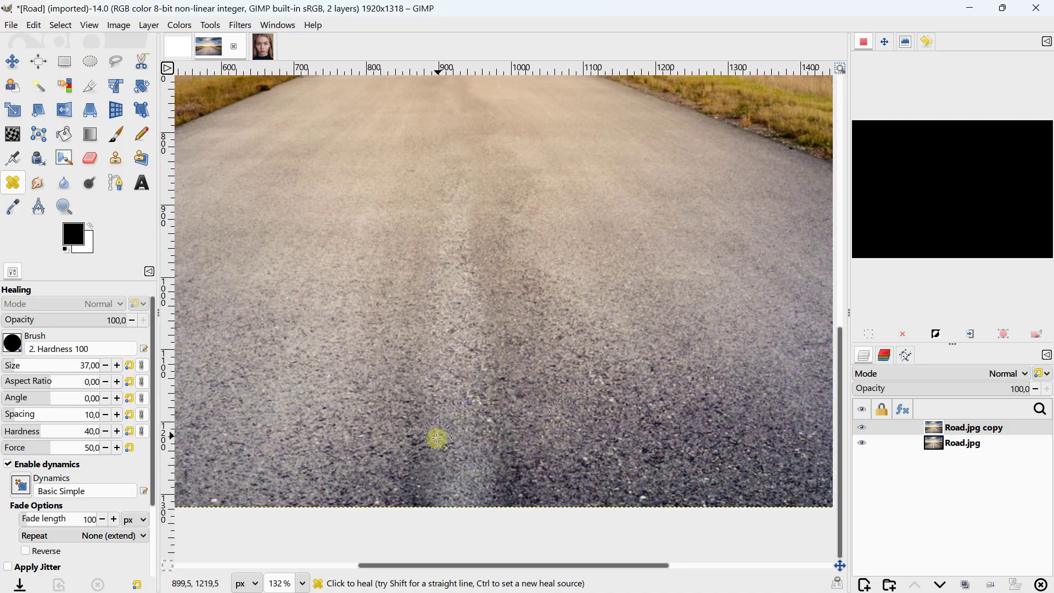
- Compare the healed road with the original by toggling the visibility of the Road.jpg copy layer
scroll(449, 343, "down", 3, "ctrl")
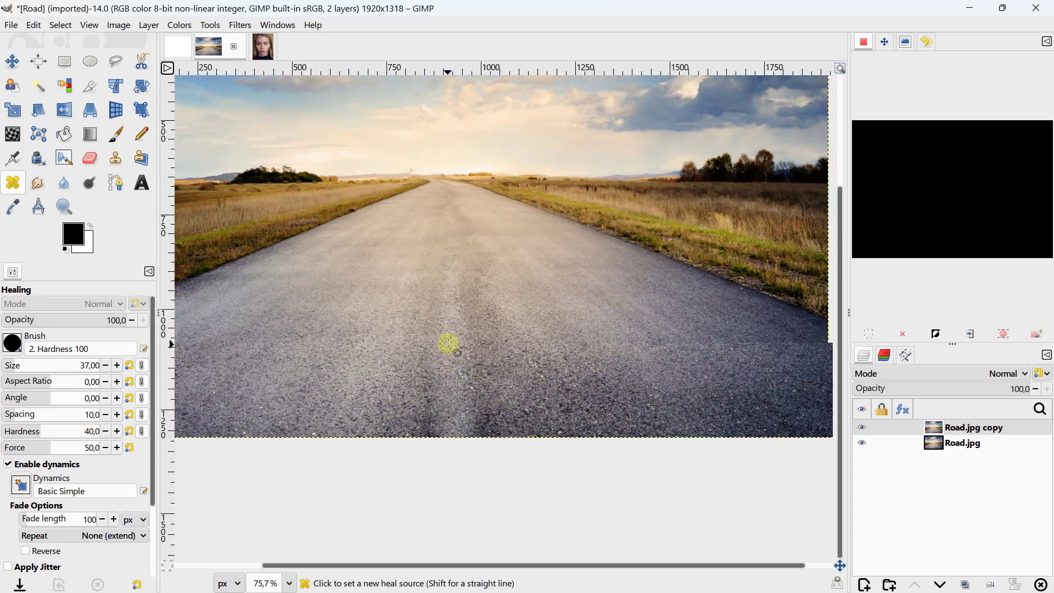
scroll(448, 343, "down", 3, "ctrl")
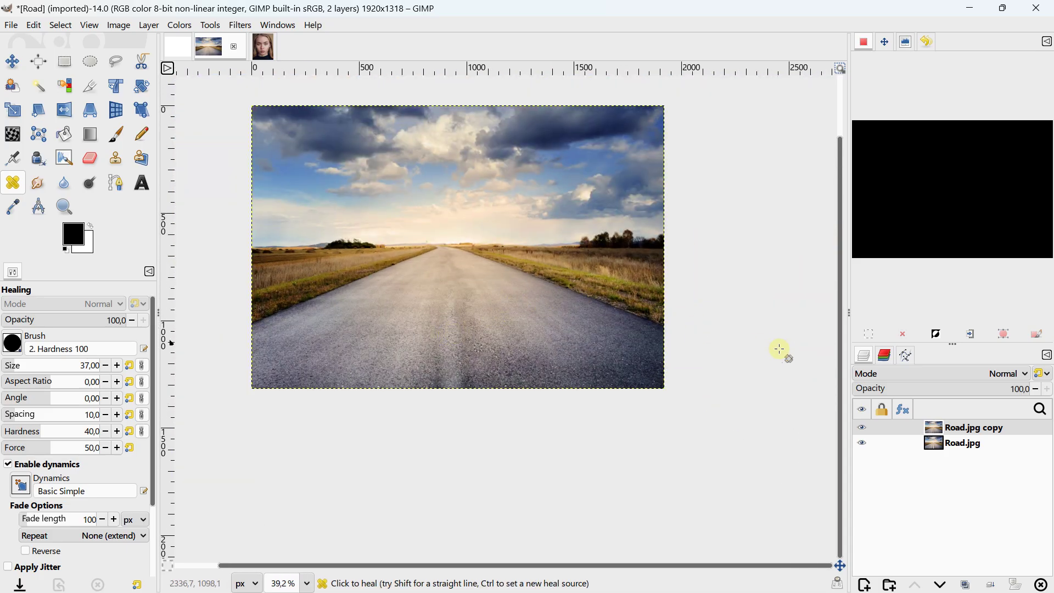
scroll(476, 313, "up", 2, "ctrl")
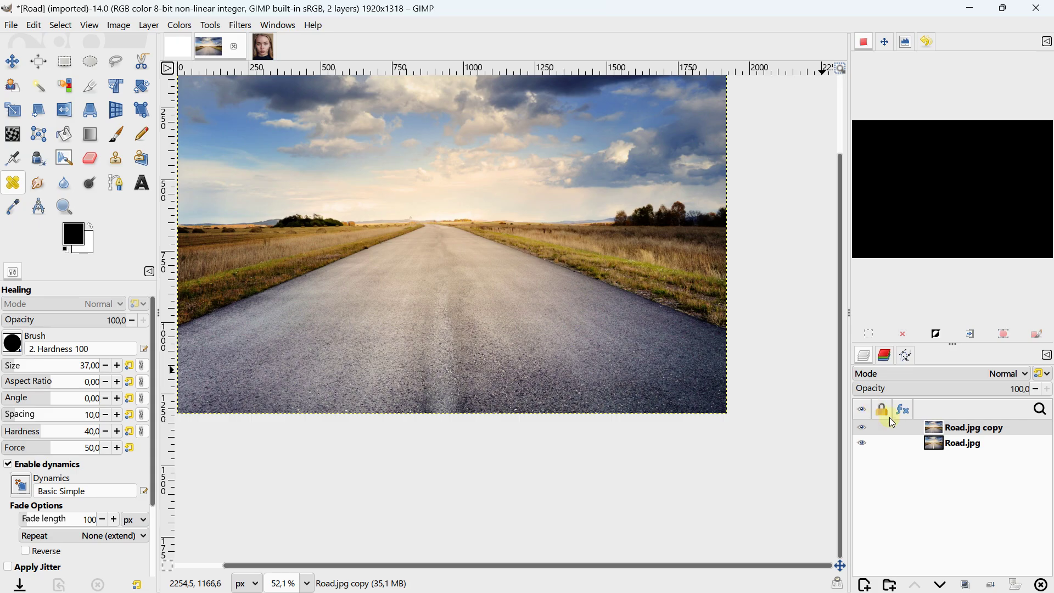
left_click(863, 428)
left_click(863, 428)
left_click(863, 428)
left_click(863, 428)
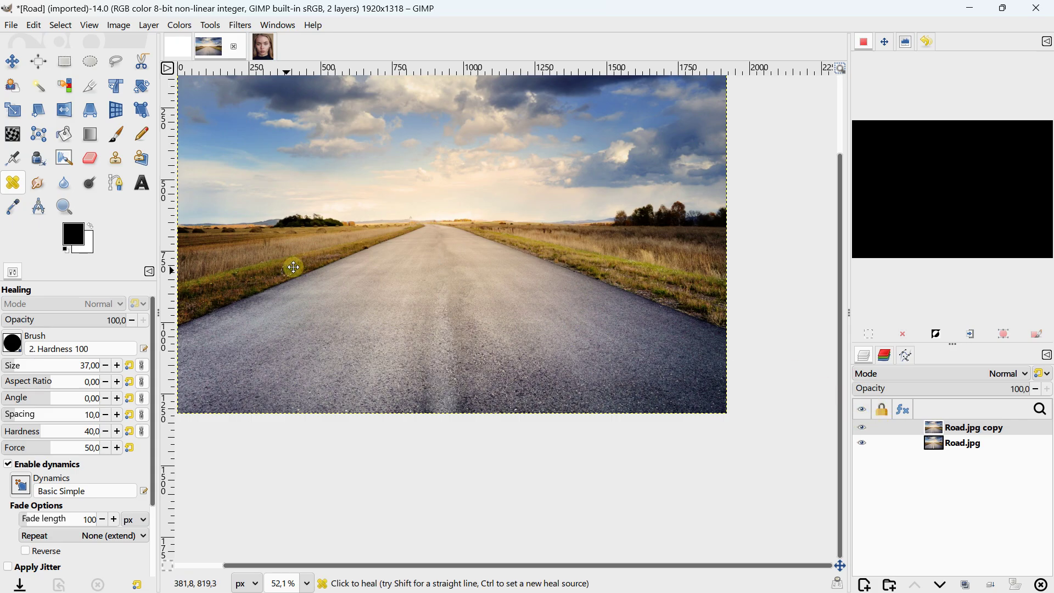
- Set the Healing brush size to 84 and try to extend the grass verge over the road's left edge, sampling the grass
scroll(353, 336, "up", 7, "ctrl")
scroll(318, 310, "up", 3, "ctrl")
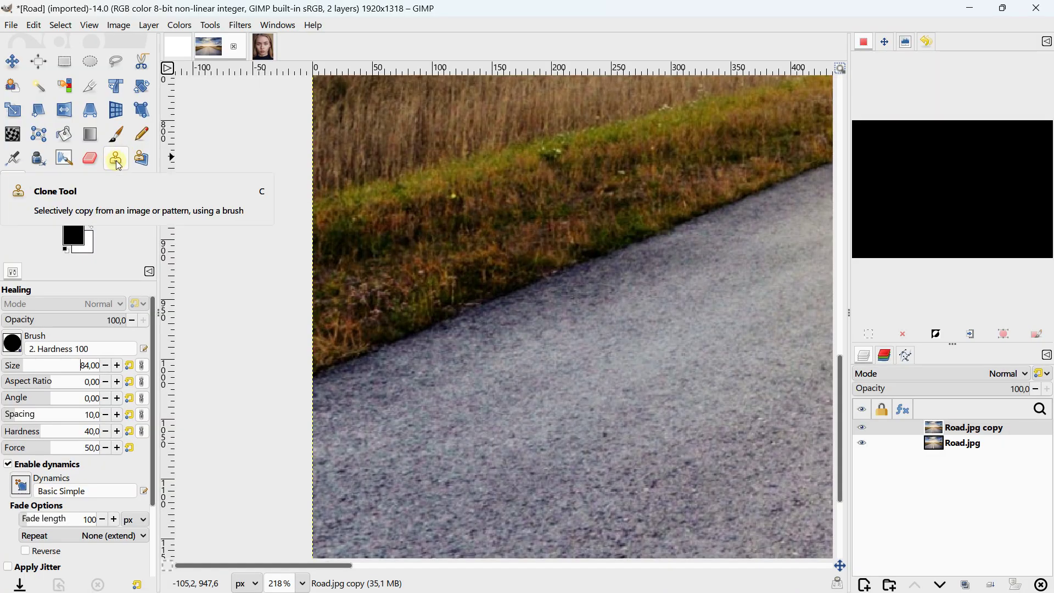
left_click_drag(479, 244, 598, 213)
key("ctrl")
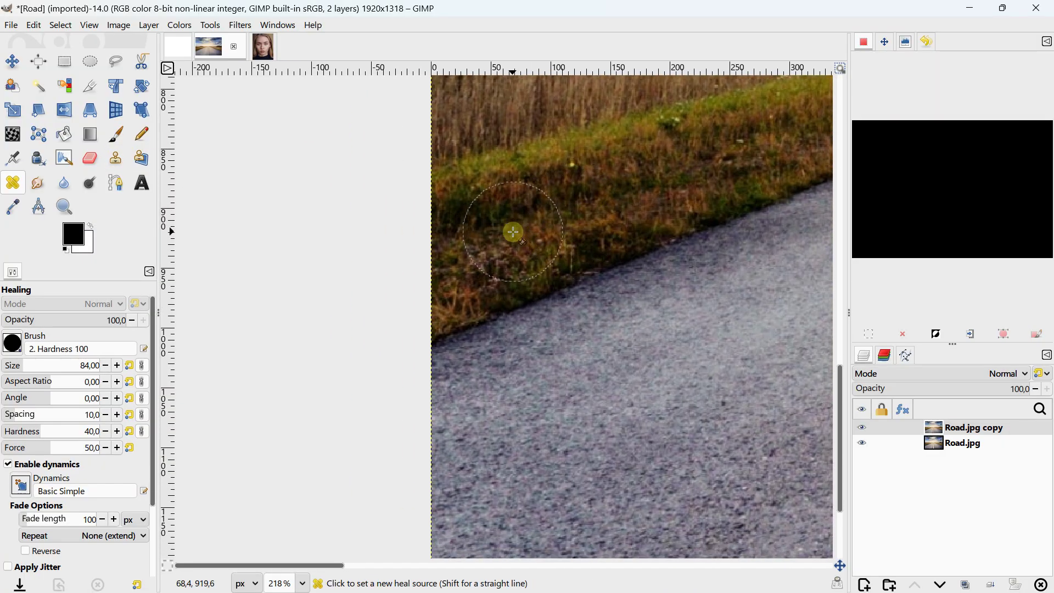
left_click(512, 231, "ctrl")
mouse_move(441, 333)
left_mouse_down()
mouse_move(505, 327)
mouse_move(442, 326)
mouse_move(559, 293)
mouse_move(470, 310)
mouse_move(458, 331)
mouse_move(426, 332)
mouse_move(604, 294)
mouse_move(627, 257)
mouse_move(603, 254)
mouse_move(623, 295)
mouse_move(616, 327)
mouse_move(543, 350)
mouse_move(466, 354)
mouse_move(484, 311)
mouse_move(597, 309)
mouse_move(604, 296)
mouse_move(462, 301)
left_mouse_up()
- Try to heal part of the grass verge beside the road with sampled asphalt
scroll(468, 299, "down", 4)
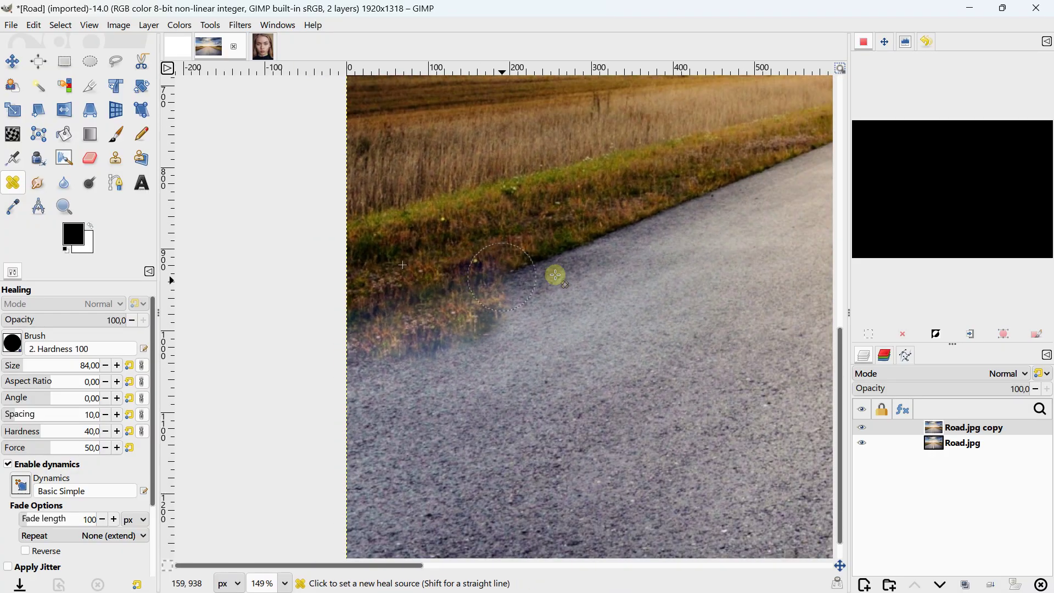
left_click(602, 291, "ctrl")
mouse_move(574, 241)
left_mouse_down()
mouse_move(576, 229)
mouse_move(607, 229)
left_mouse_up()
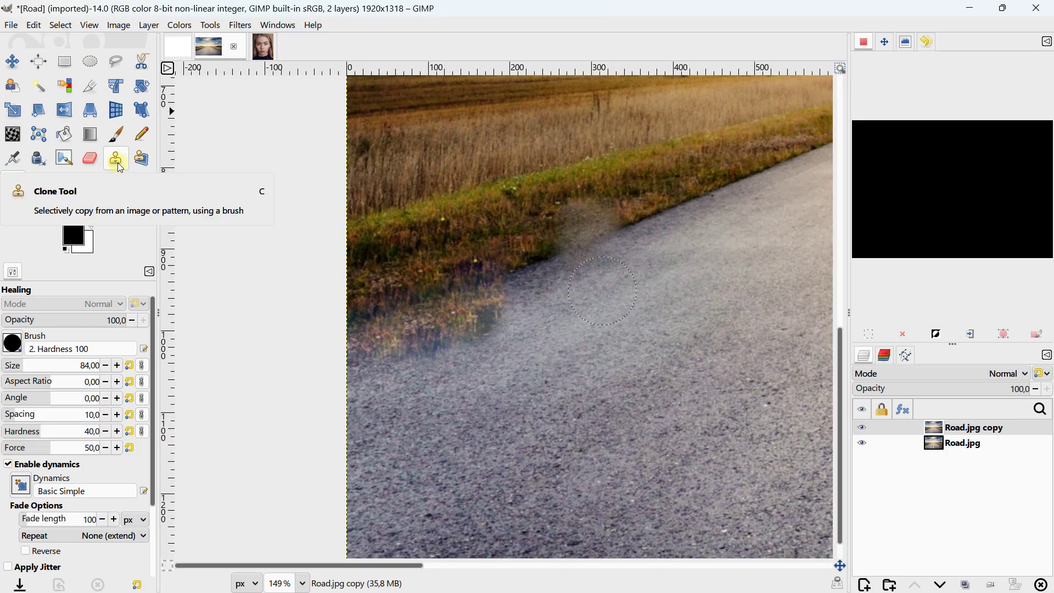
- Undo the asphalt and grass healing strokes made along the road's left edge
left_click(32, 29)
left_click(34, 41)
left_click(31, 27)
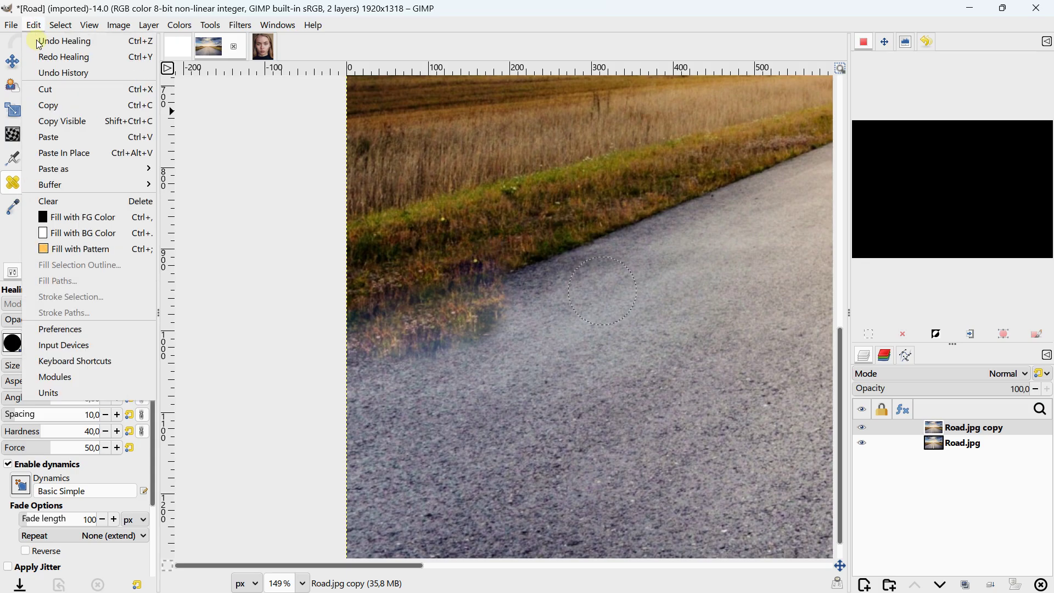
left_click(38, 43)
left_click(34, 26)
left_click(42, 44)
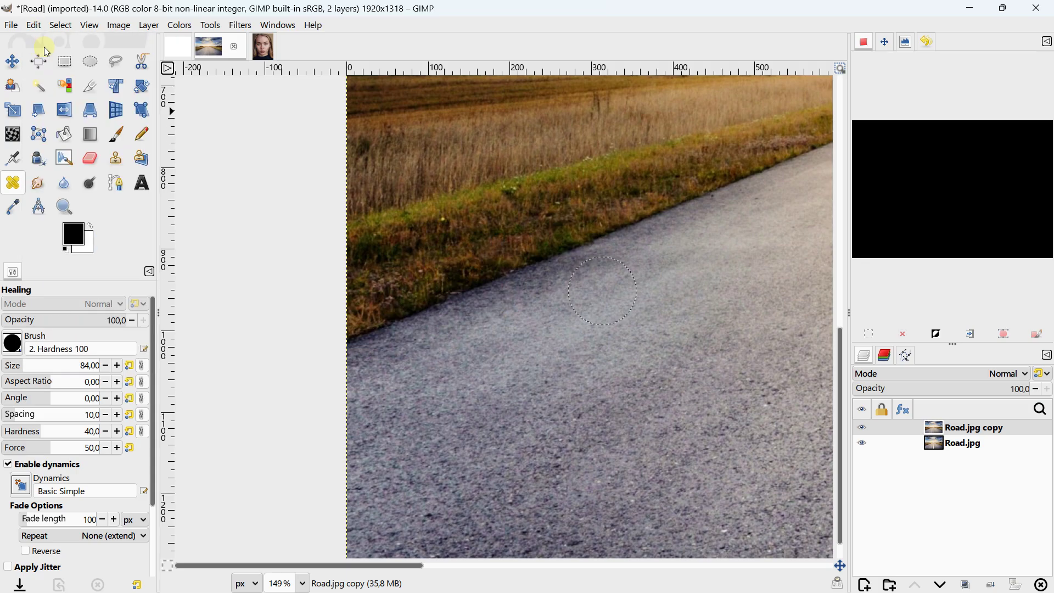
- Switch to the portrait image and duplicate its Portrait.jpg layer
scroll(446, 262, "down", 8)
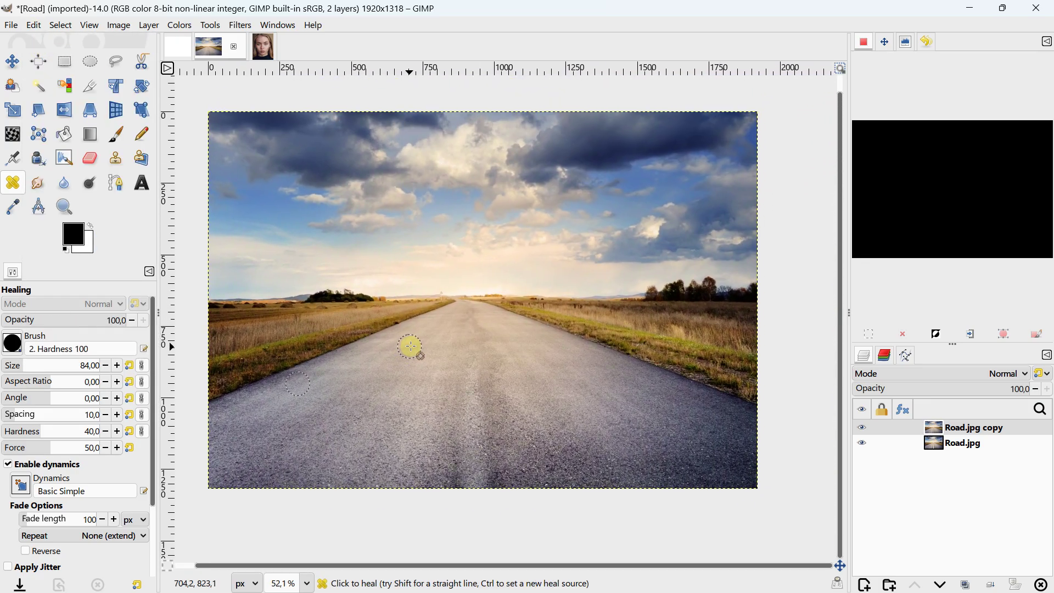
scroll(411, 346, "down", 1)
left_click(263, 49)
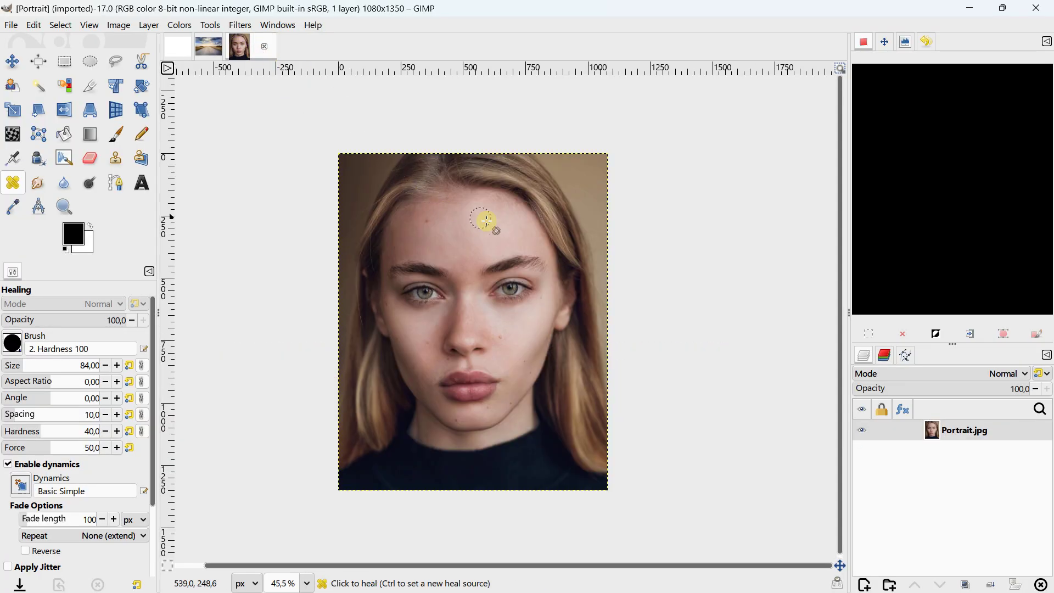
left_click(970, 583)
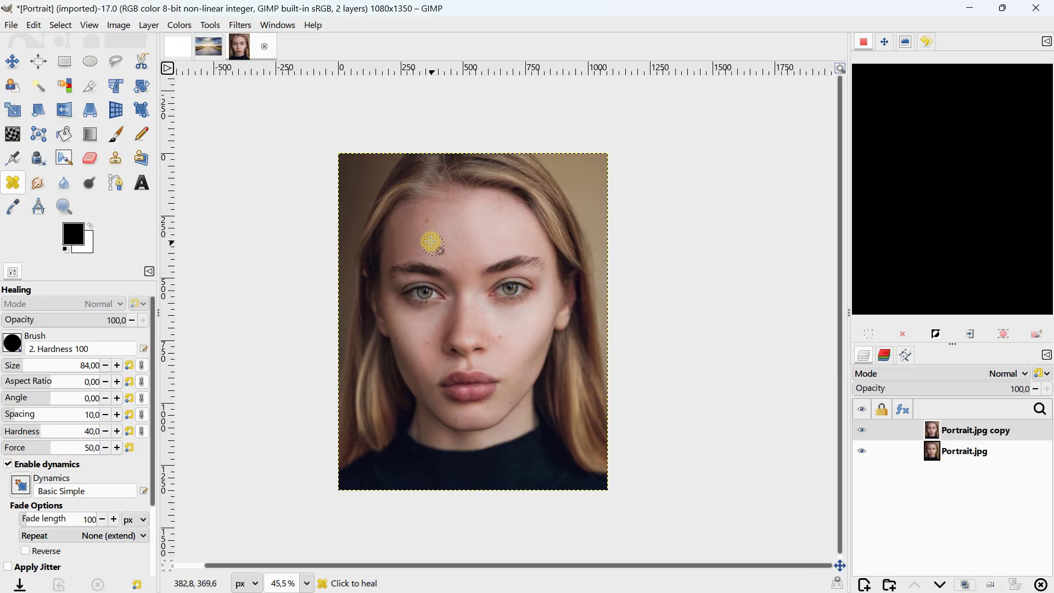
- Set the Healing brush size to 32 and the force to 100 for the mole on the portrait's forehead
scroll(427, 203, "up", 5)
scroll(427, 203, "up", 4)
scroll(433, 245, "down", 8)
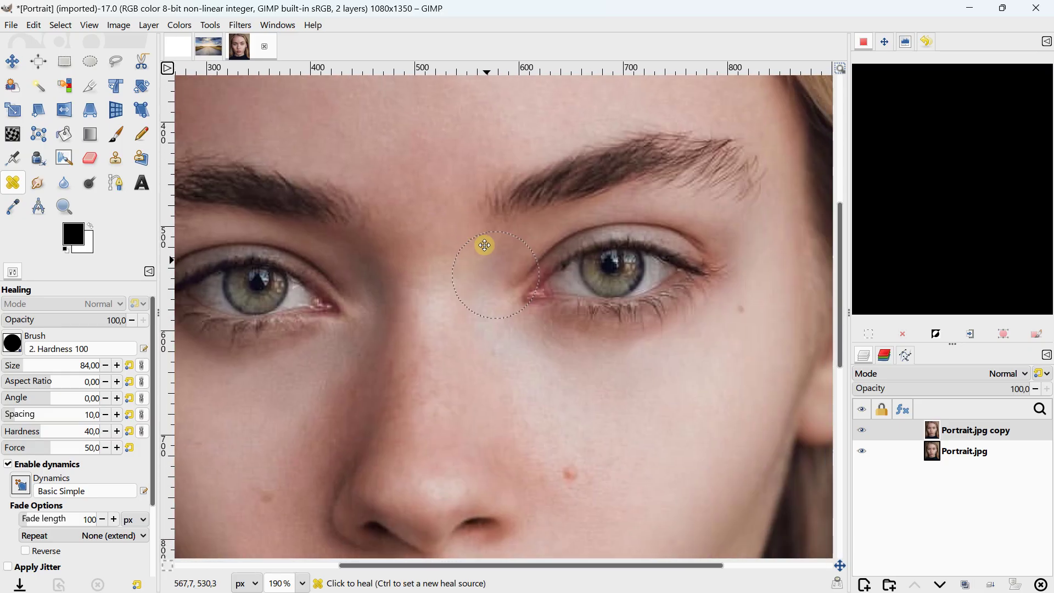
scroll(601, 303, "down", 3)
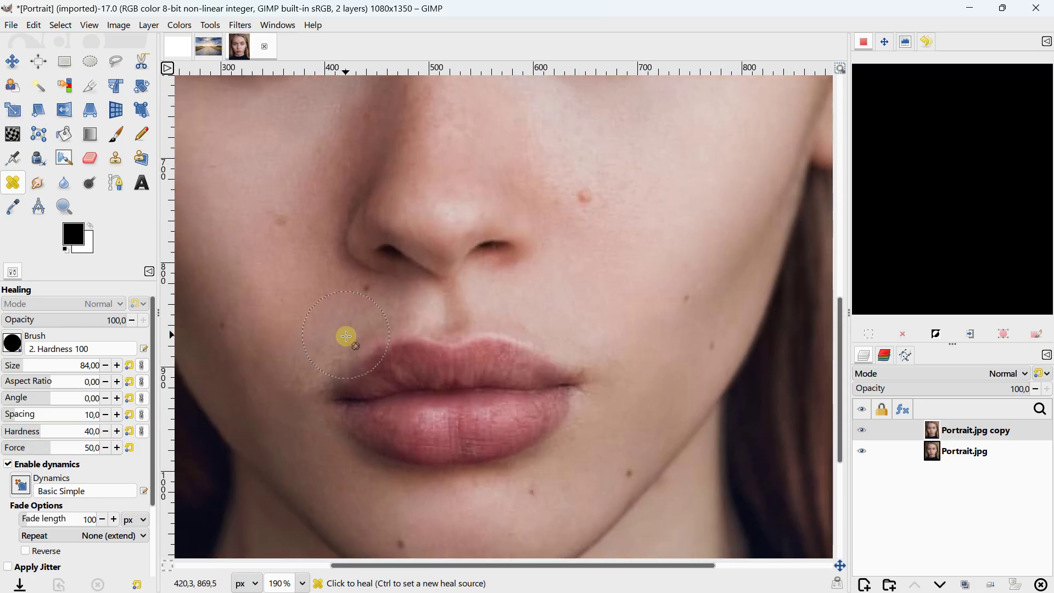
left_click_drag(376, 365, 430, 443)
left_click_drag(435, 219, 465, 429)
scroll(454, 306, "up", 5)
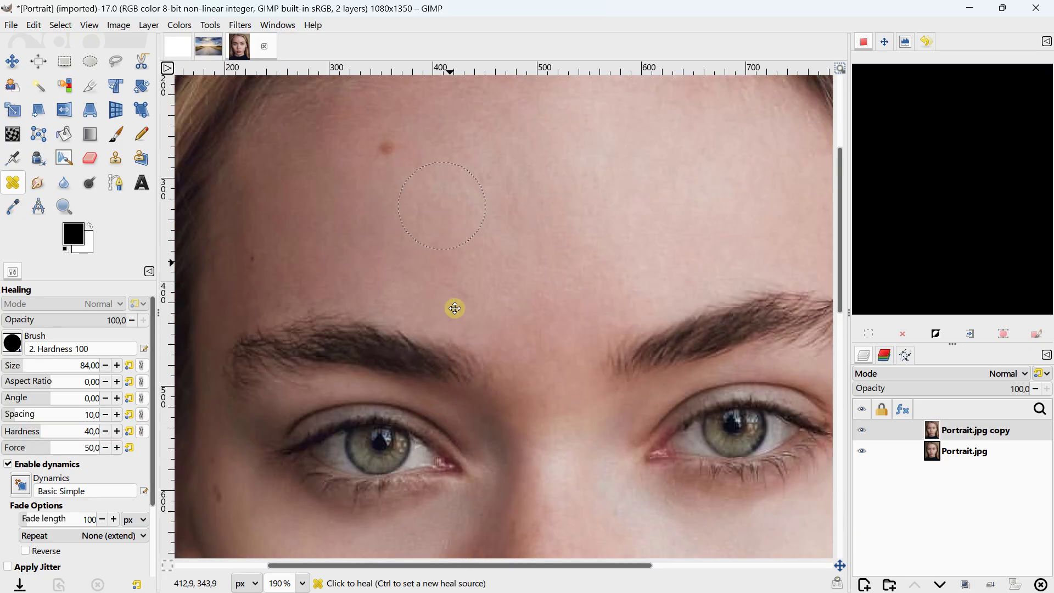
scroll(400, 372, "up", 3)
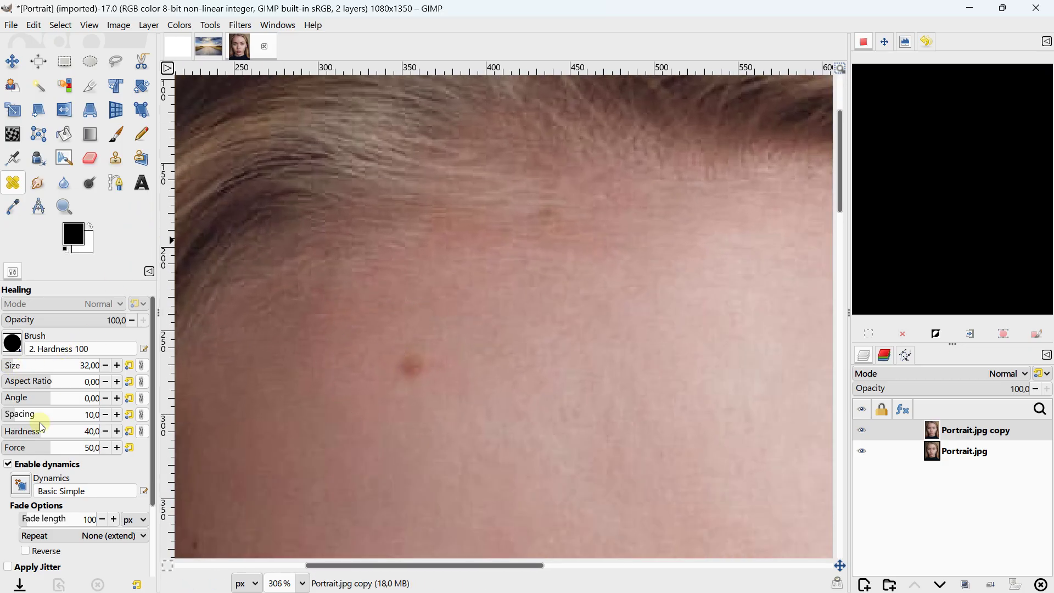
left_click_drag(72, 448, 148, 448)
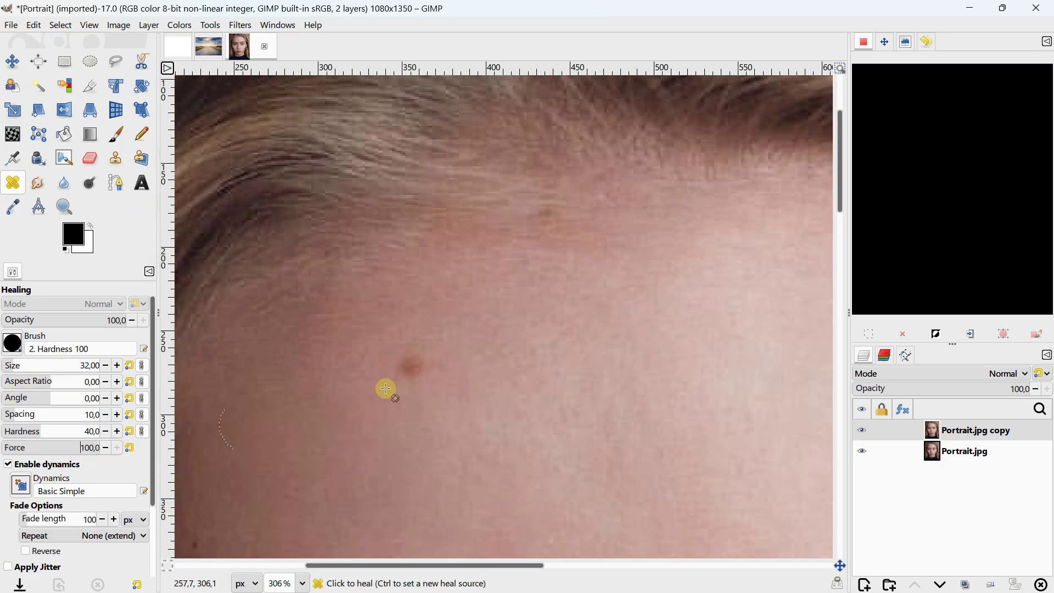
- Try healing the forehead mole with skin sampled beside it, and undo the heal
left_click(468, 394, "ctrl")
left_click(414, 366)
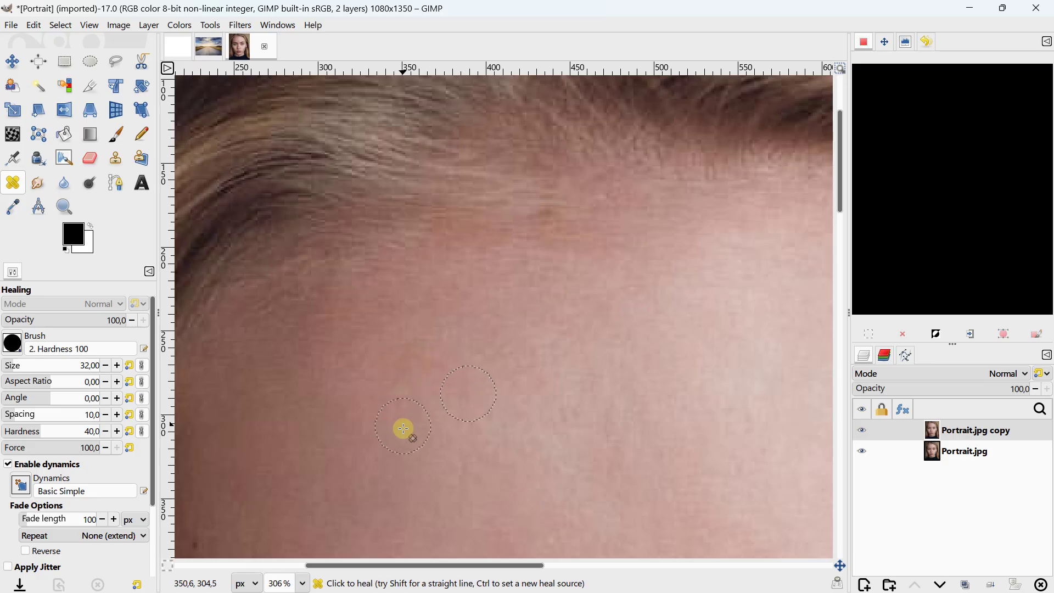
scroll(406, 384, "up", 3)
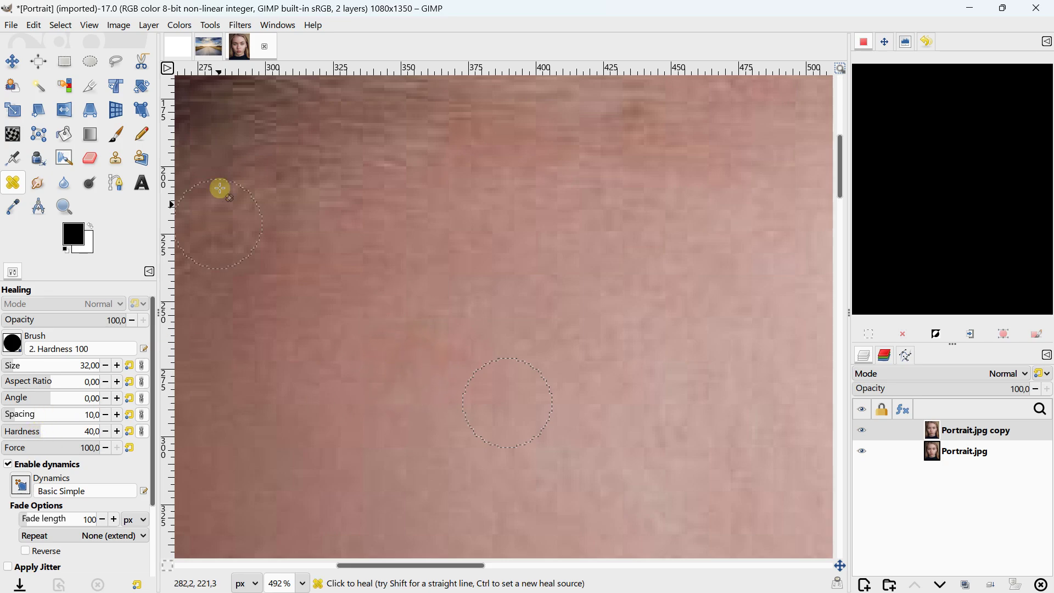
left_click(33, 25)
left_click(35, 42)
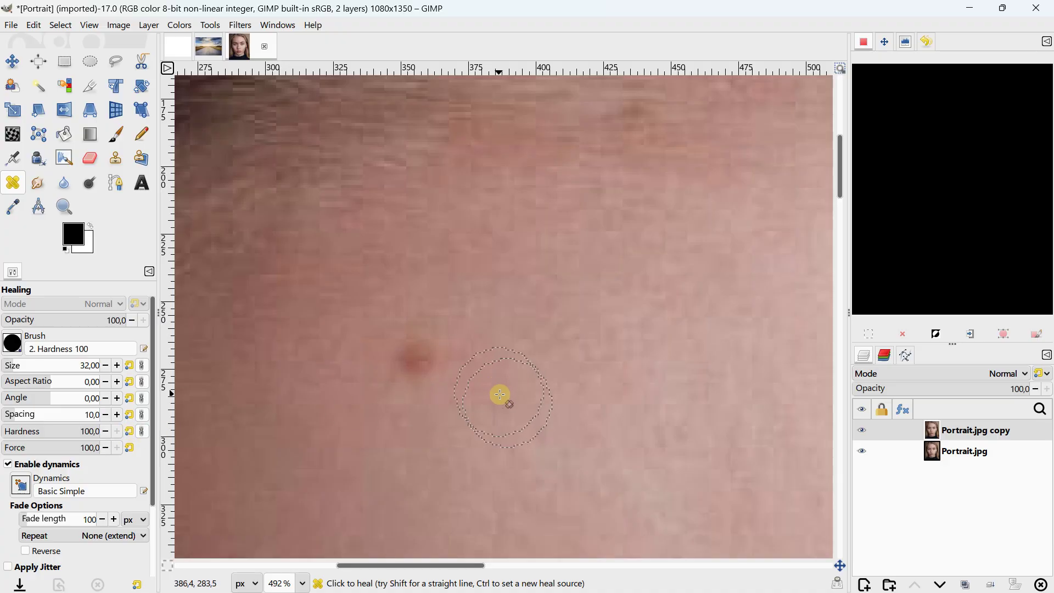
- Try healing the forehead mole with the brush hardness at 100, and undo this attempt
left_click(413, 358)
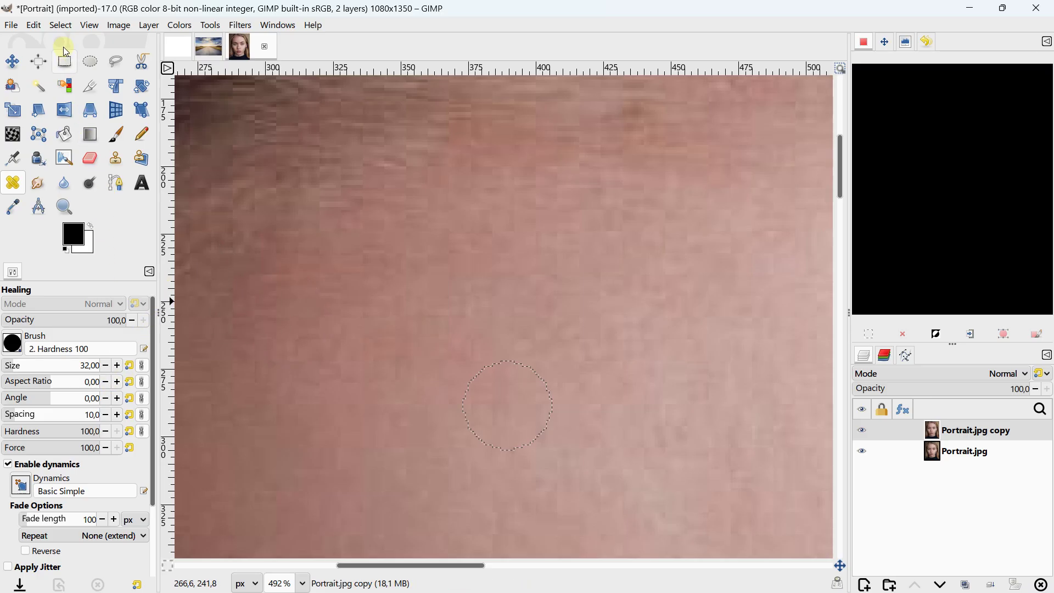
left_click(41, 30)
left_click(43, 41)
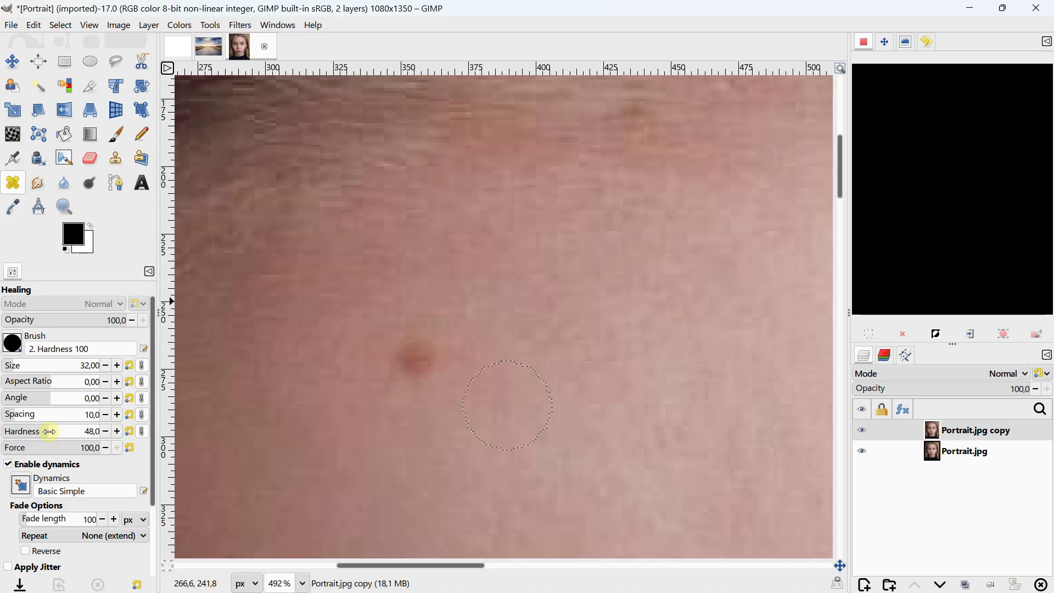
- Set the brush hardness to 60 and heal the forehead mole using a fresh skin sample just below it
left_click_drag(49, 431, 53, 432)
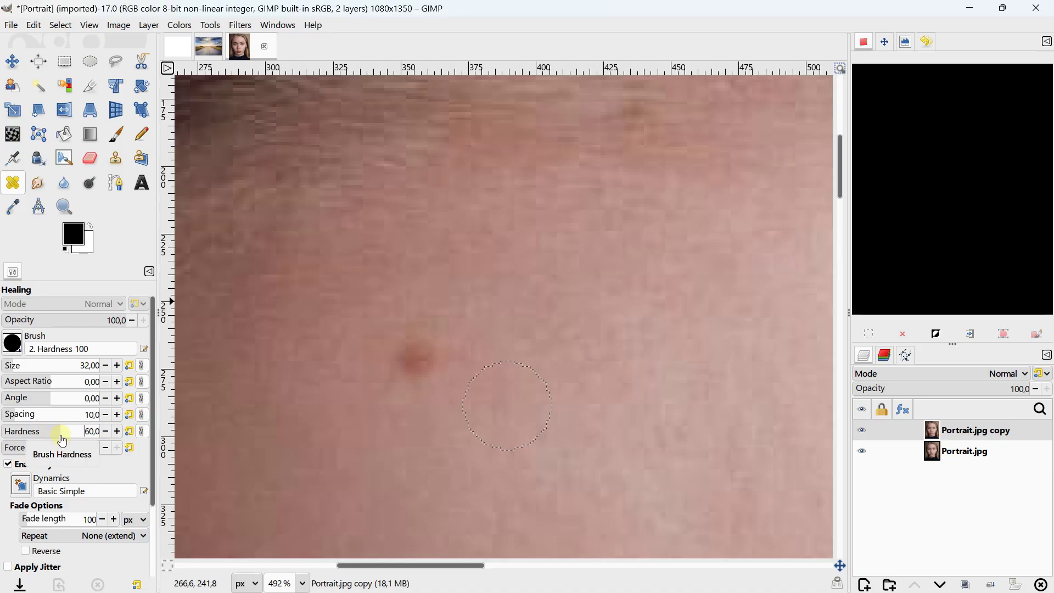
left_click(484, 432, "ctrl")
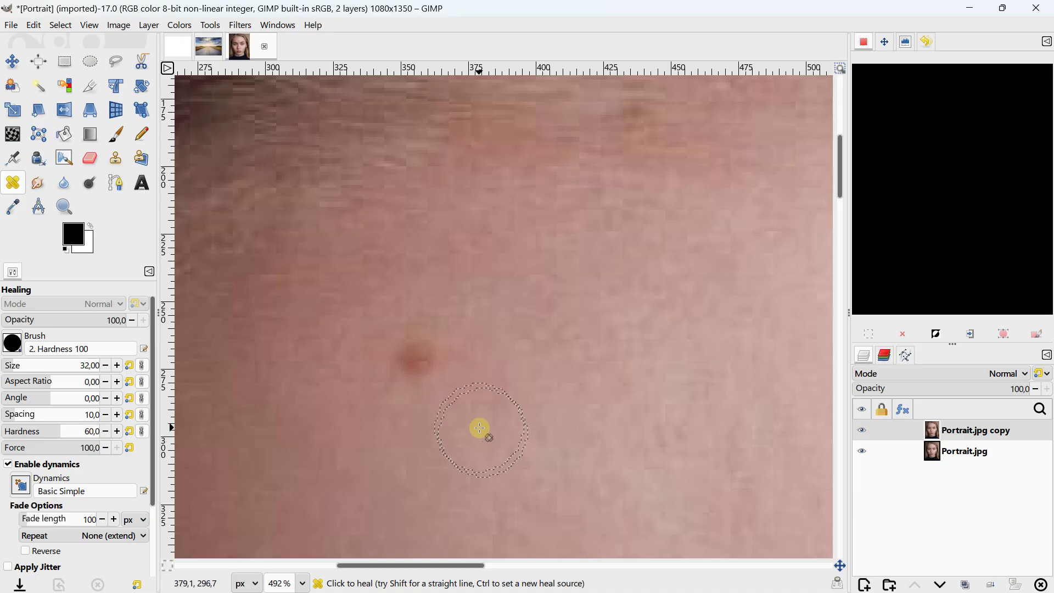
left_click(417, 354)
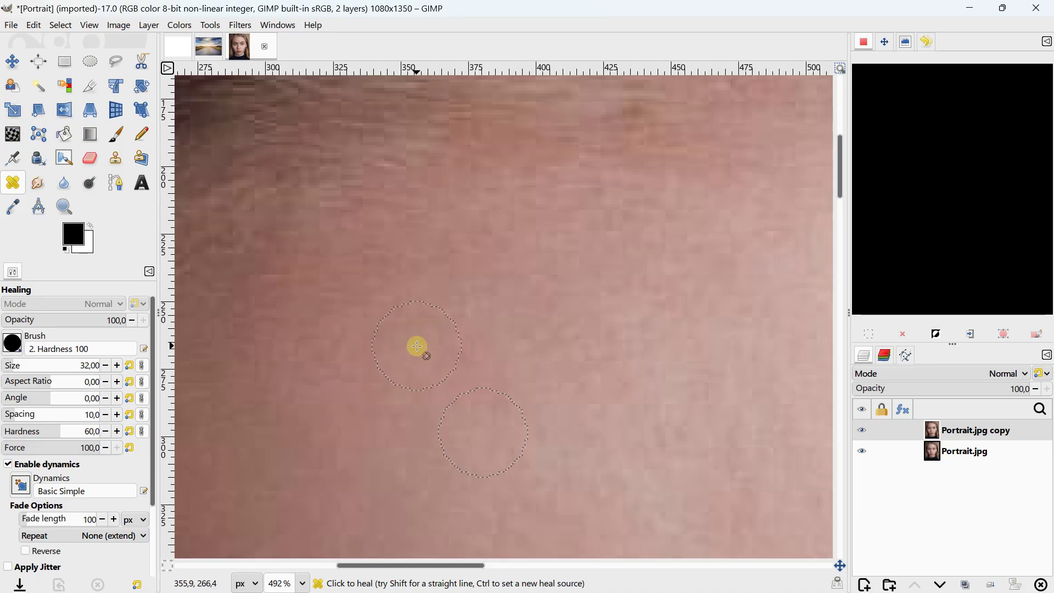
- Heal the small mole near the outer corner of the eye beside the visible ear, sampling clean skin below it
scroll(418, 334, "down", 3)
left_click_drag(582, 436, 362, 275)
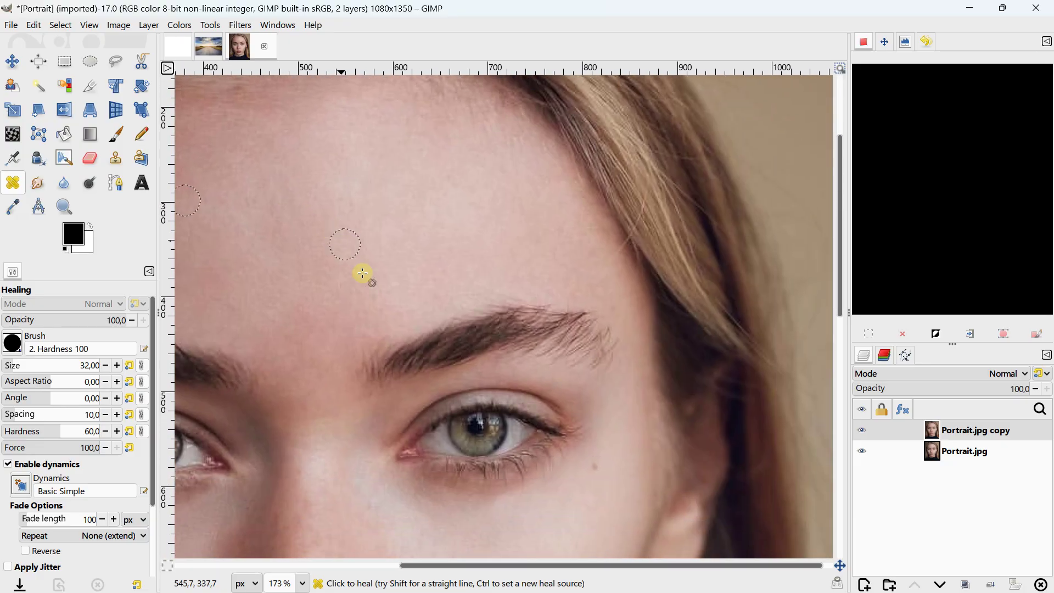
left_click_drag(534, 417, 405, 233)
scroll(471, 307, "up", 3)
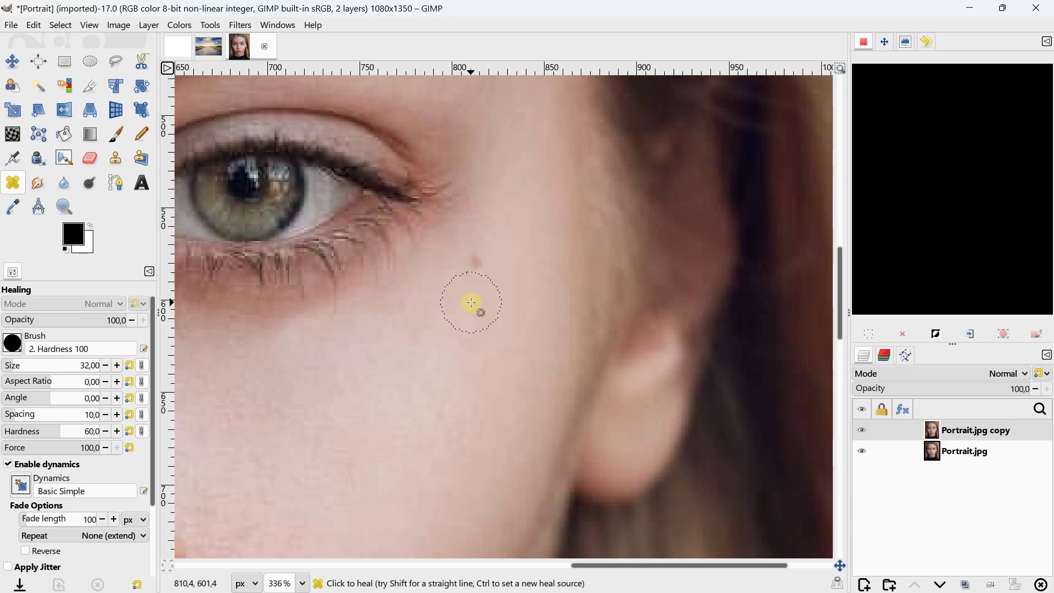
left_click(471, 308, "ctrl")
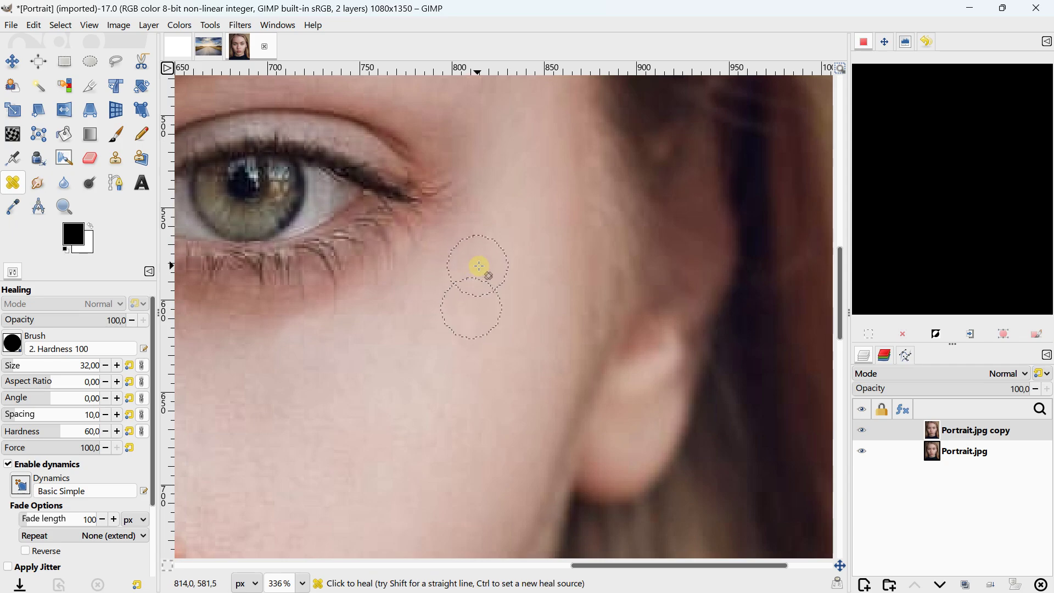
- Heal the red blemish on the brighter cheek beside the nose, sampling clean skin just above it toward the ear
scroll(476, 274, "down", 3)
left_click_drag(365, 419, 448, 277)
scroll(357, 324, "up", 4)
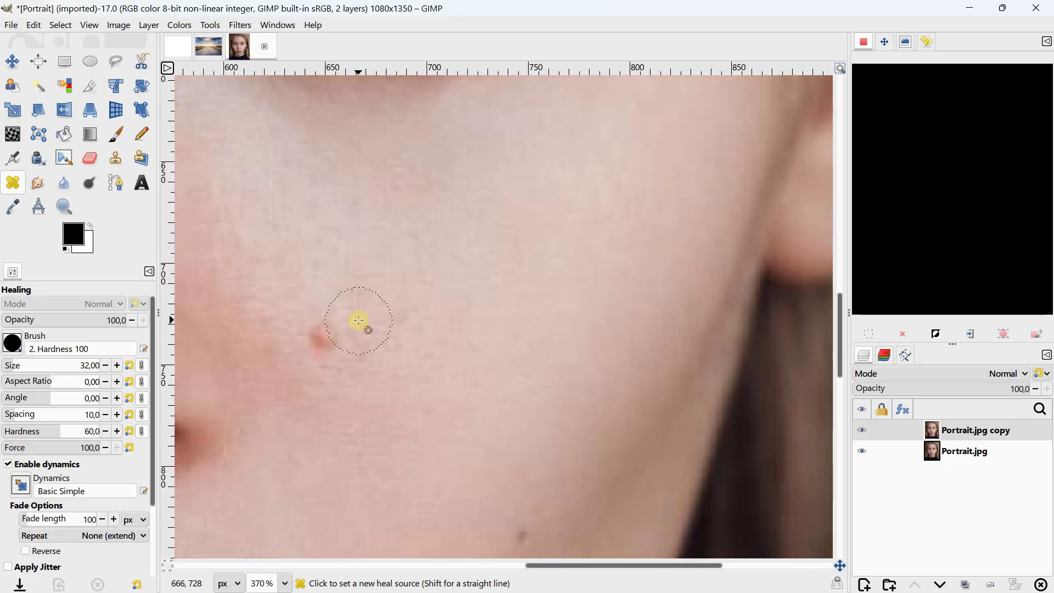
left_click(376, 296, "ctrl")
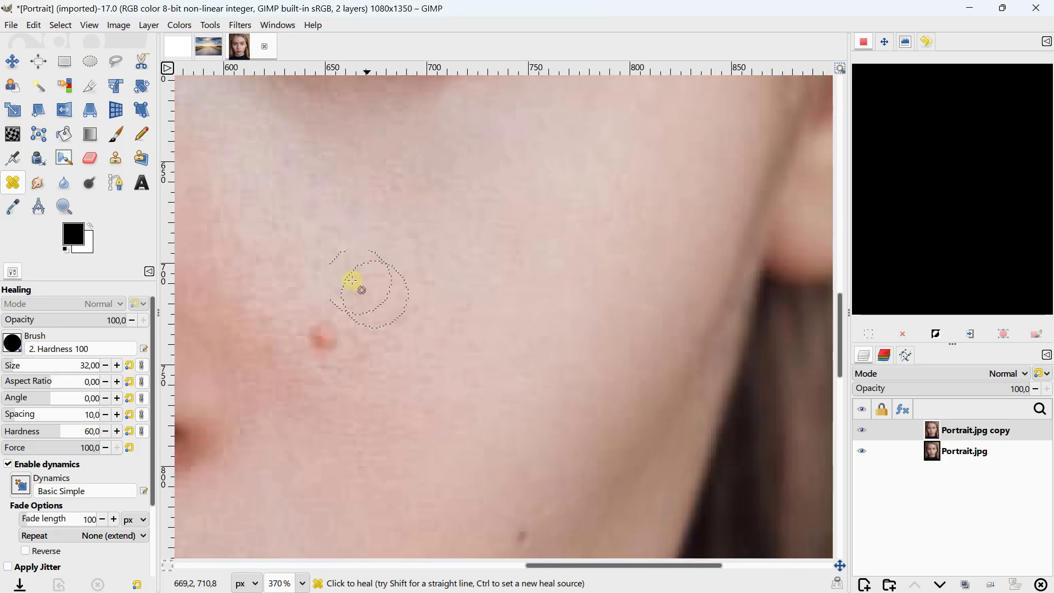
left_click(323, 344)
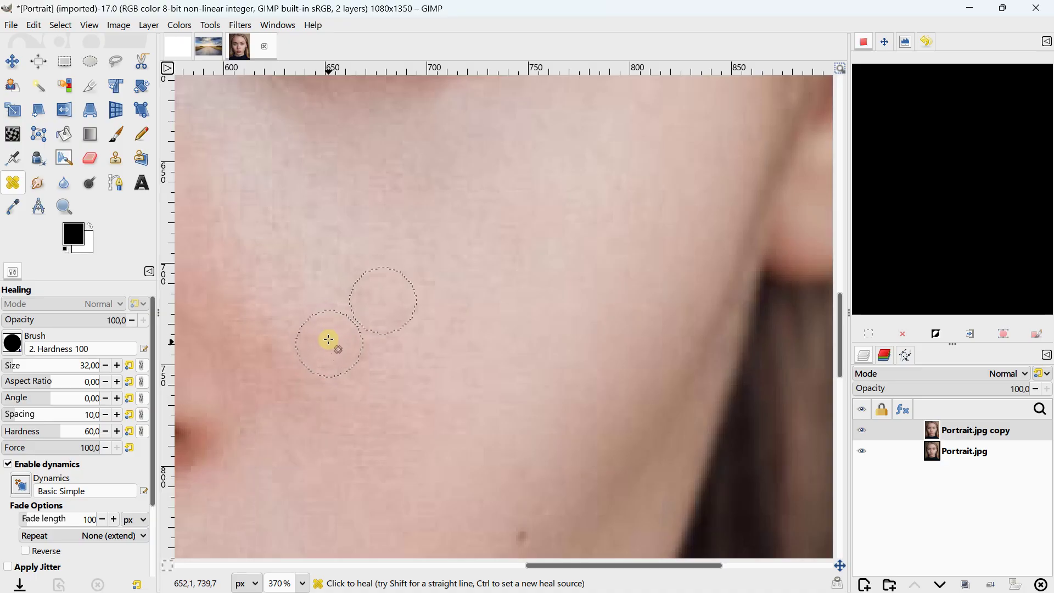
- Set the brush size to 20 and heal the two small moles on the brighter lower cheek, sampling clean skin below each
scroll(337, 325, "down", 4)
left_click_drag(454, 542, 433, 402)
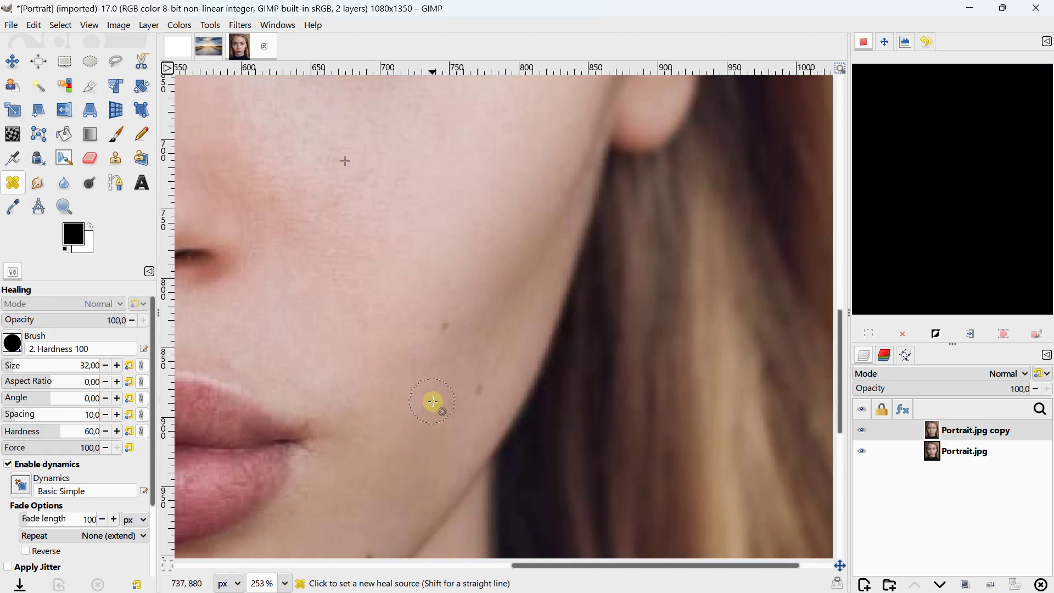
scroll(432, 401, "up", 5)
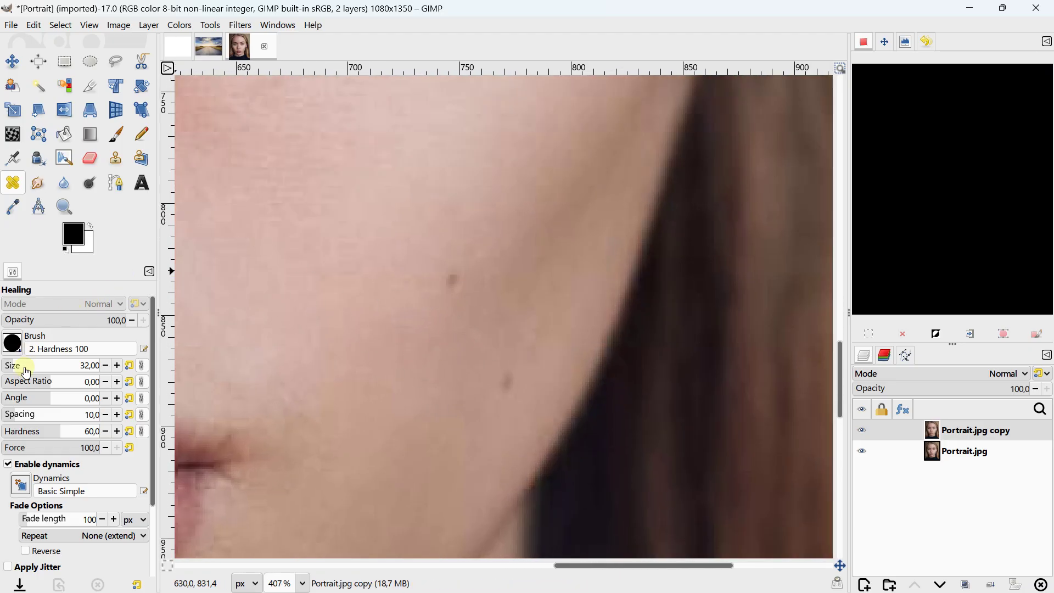
left_click(453, 325, "ctrl")
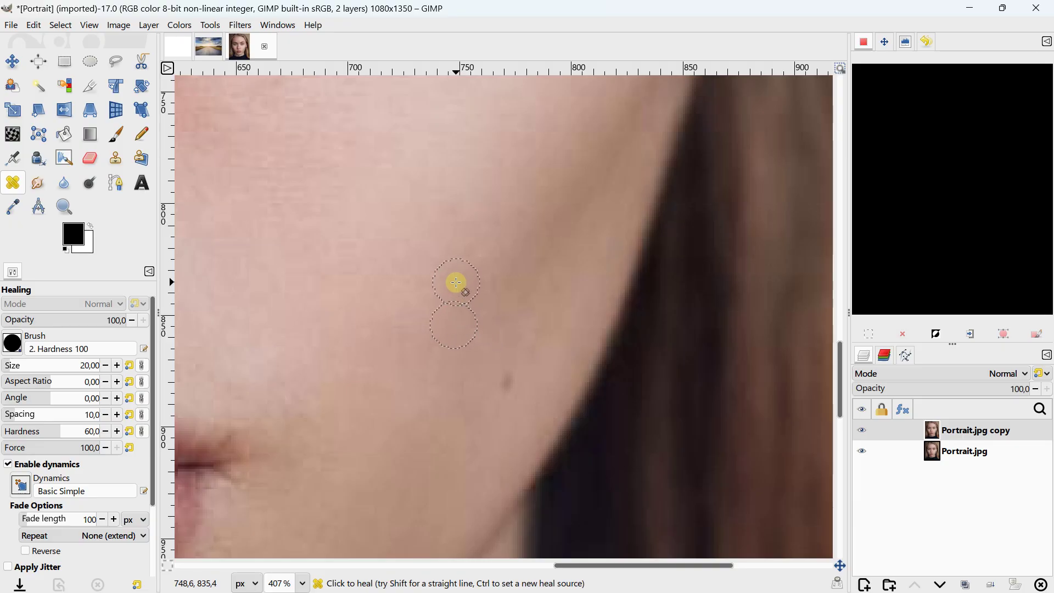
left_click(481, 411, "ctrl")
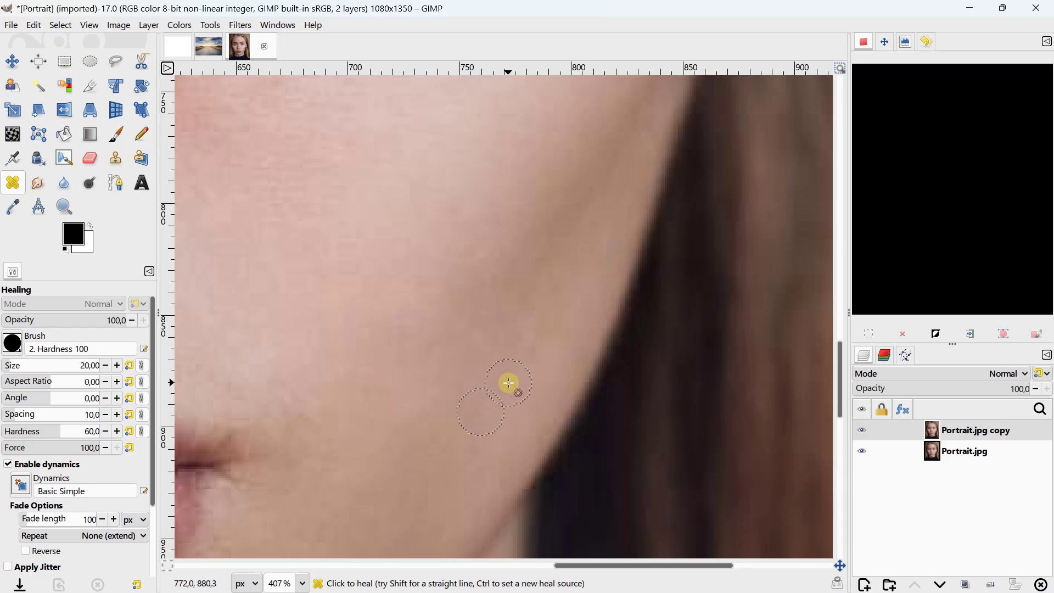
- Heal the dark mole along the jawline below the brighter mouth corner, sampling clean skin on its chin side
scroll(509, 382, "down", 4)
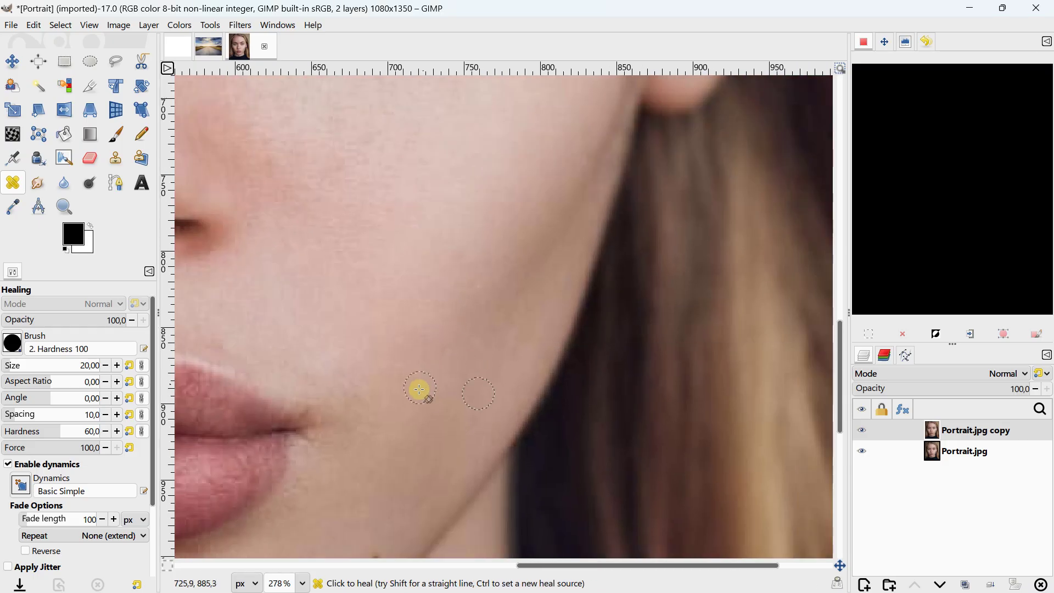
left_click_drag(373, 446, 404, 282)
scroll(374, 388, "up", 3)
left_click(404, 422, "ctrl")
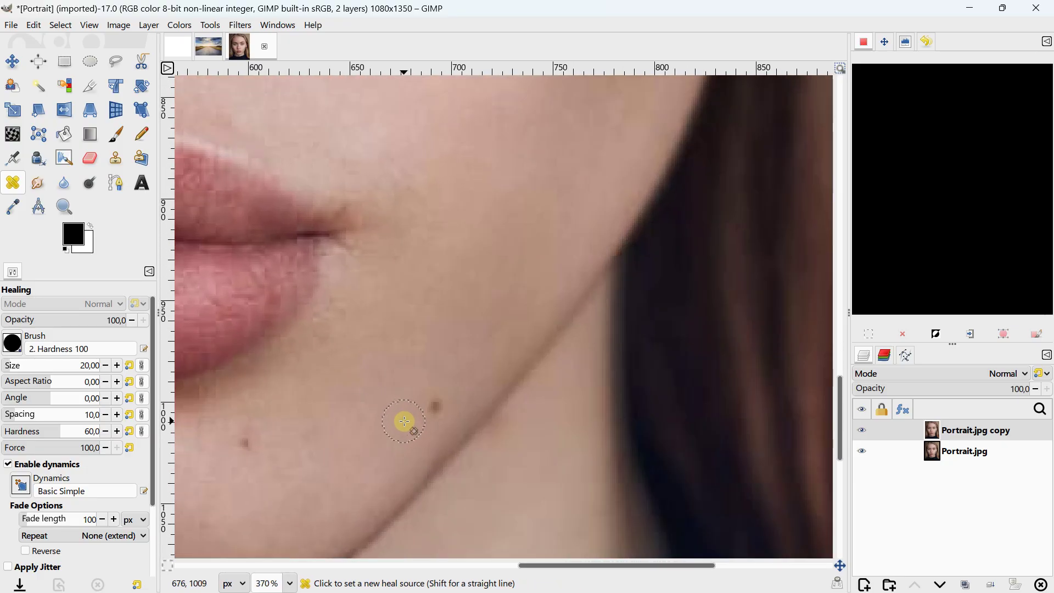
left_click(436, 411)
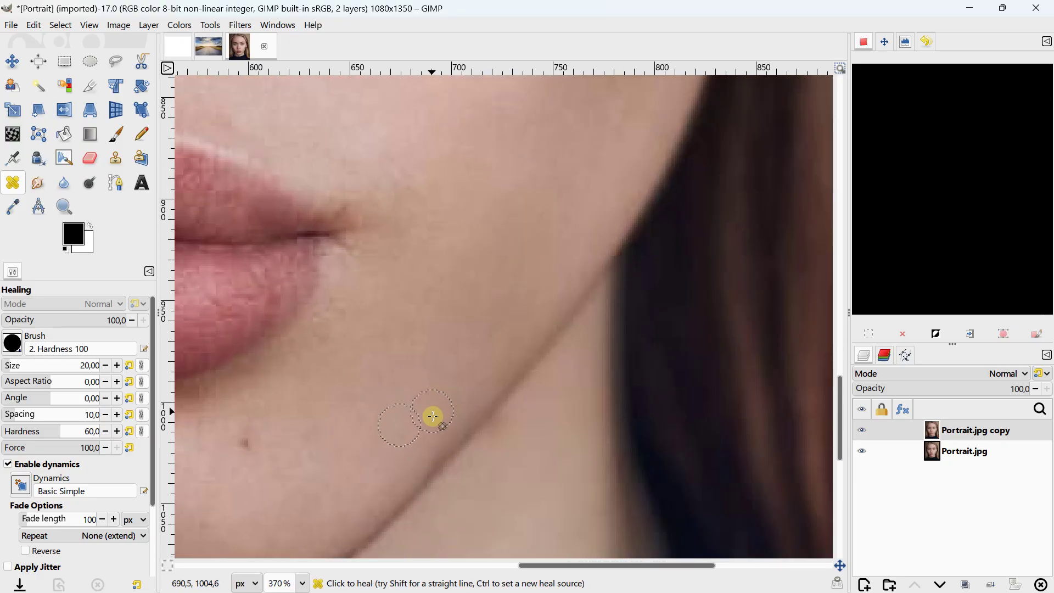
- Heal the small mole under the lower lip's edge and the dark mole near the bottom of the chin, sampling adjacent clean skin
scroll(431, 391, "down", 2)
left_click_drag(384, 388, 406, 257)
scroll(400, 307, "up", 3)
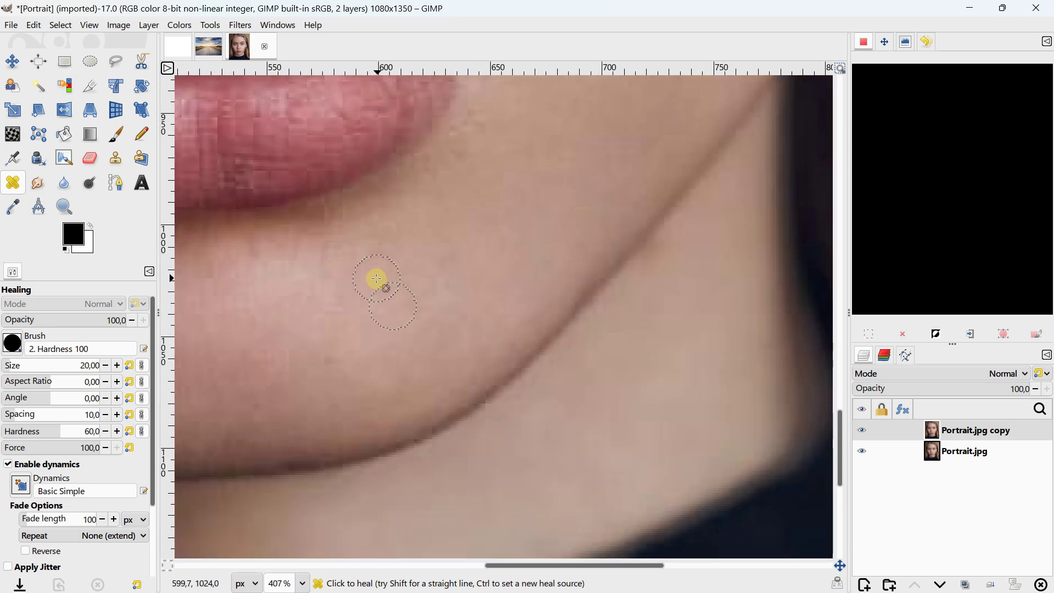
scroll(388, 295, "down", 4)
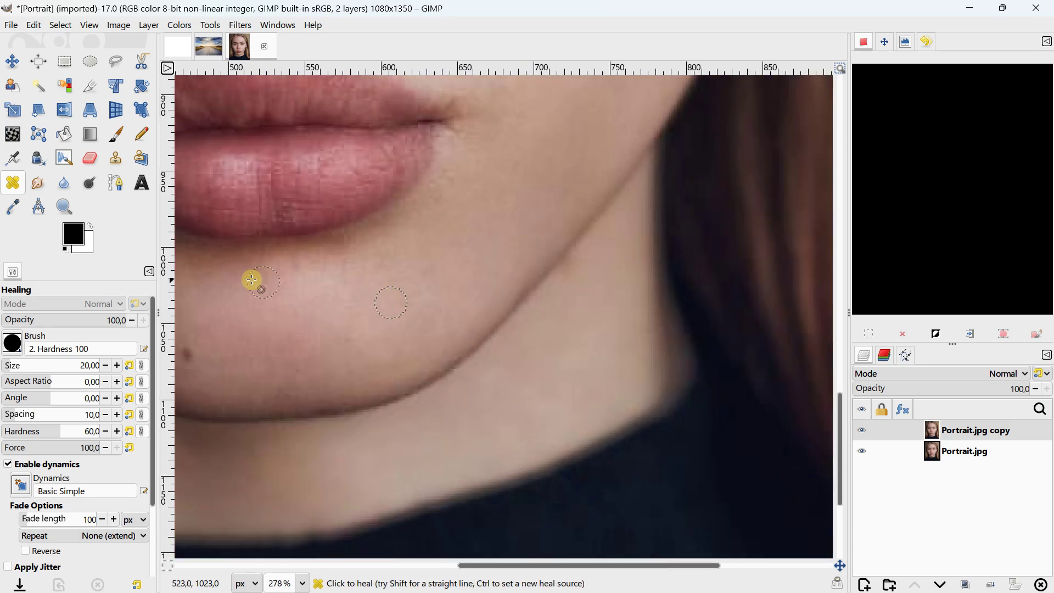
left_click_drag(252, 280, 393, 289)
scroll(395, 322, "up", 4)
left_click(384, 320, "ctrl")
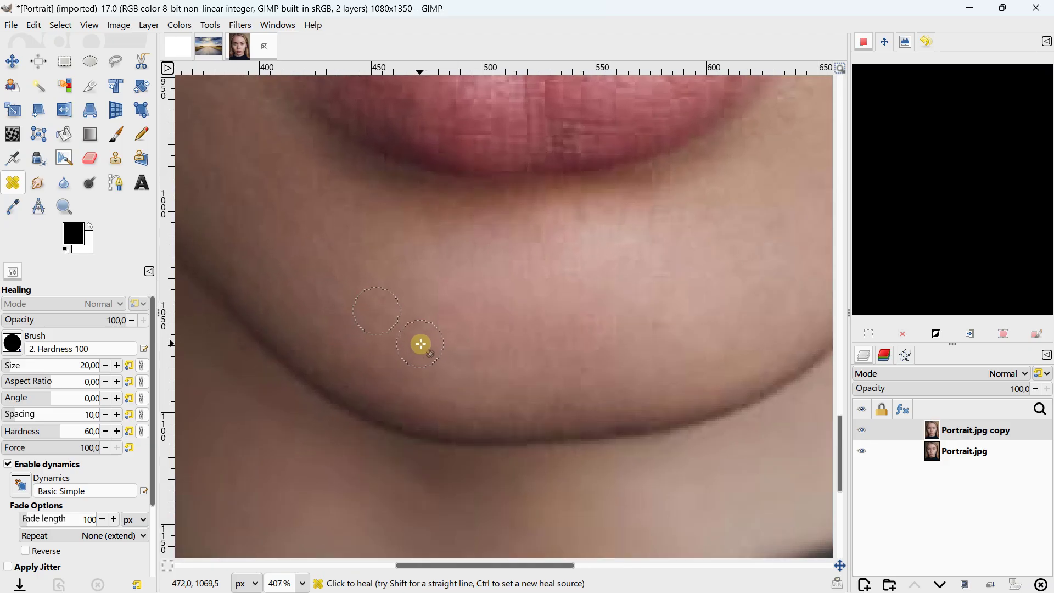
- Heal the small mole on the shaded lower cheek near the hair, sampling clean skin just below it
scroll(428, 335, "down", 5)
left_click_drag(354, 307, 493, 410)
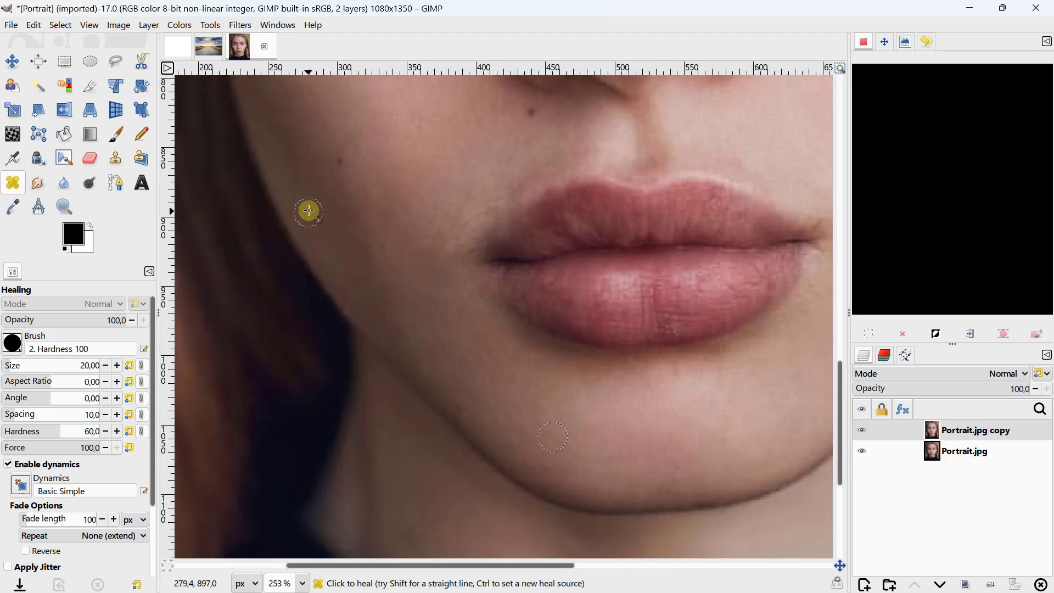
scroll(336, 210, "down", 1)
scroll(348, 213, "up", 3)
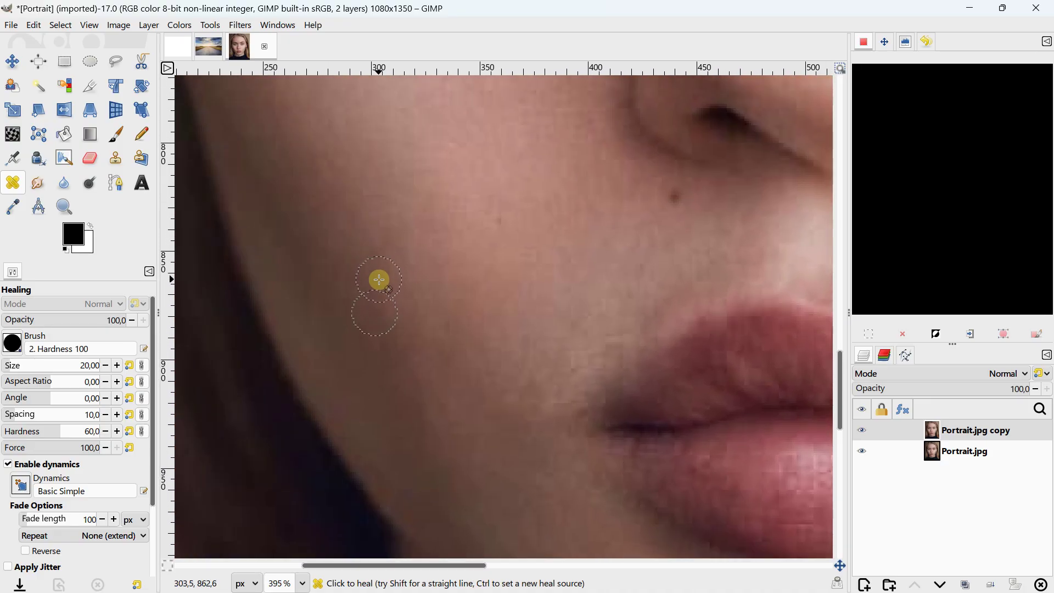
scroll(378, 274, "up", 1)
left_click(402, 317, "ctrl")
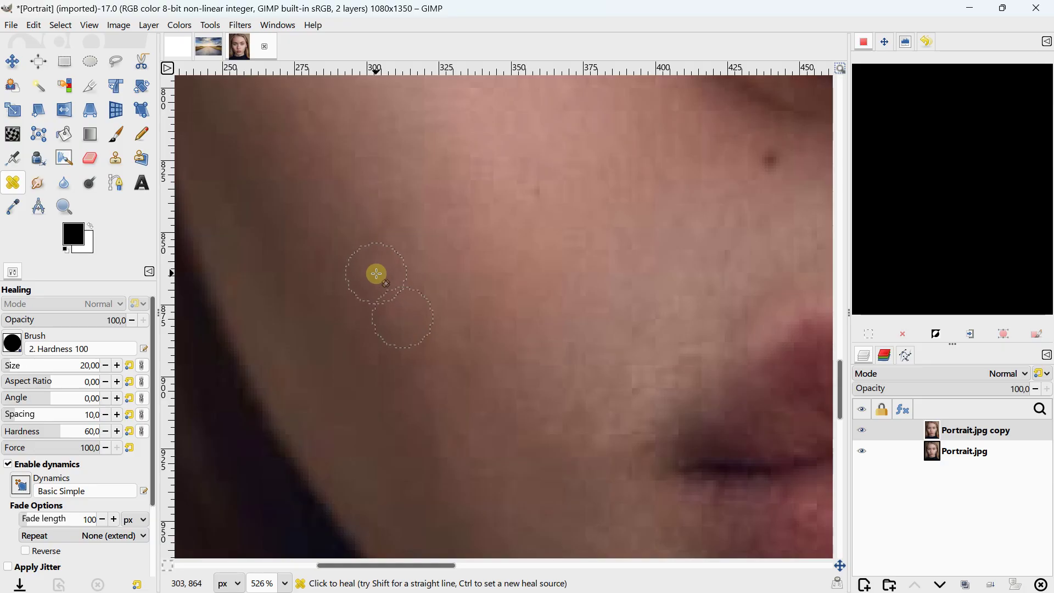
- Heal the mole between the shaded nostril and the upper lip, sampling clean skin on its cheek side
scroll(373, 248, "down", 3)
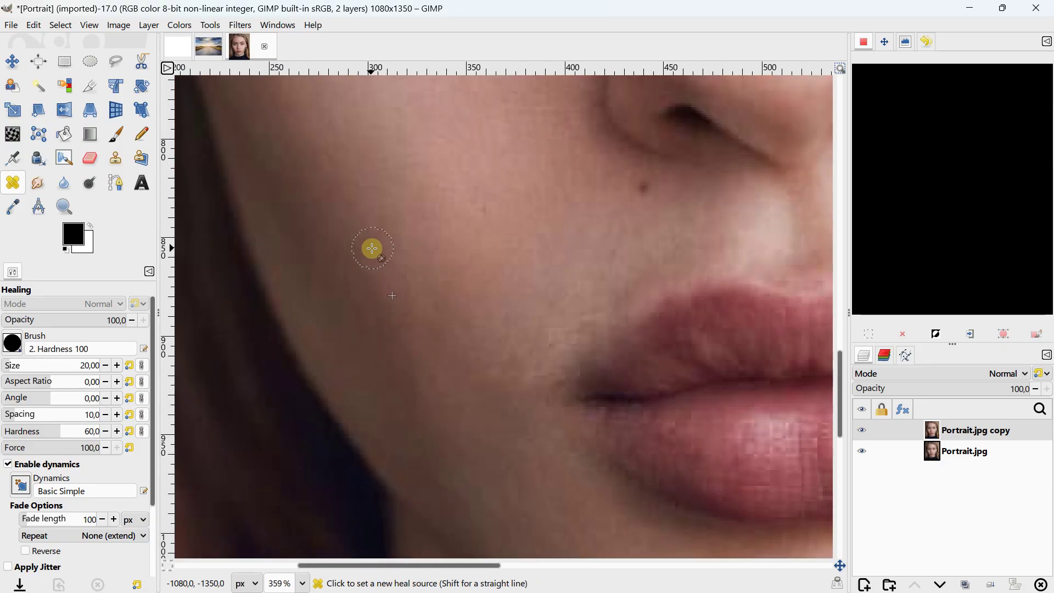
scroll(506, 233, "up", 3)
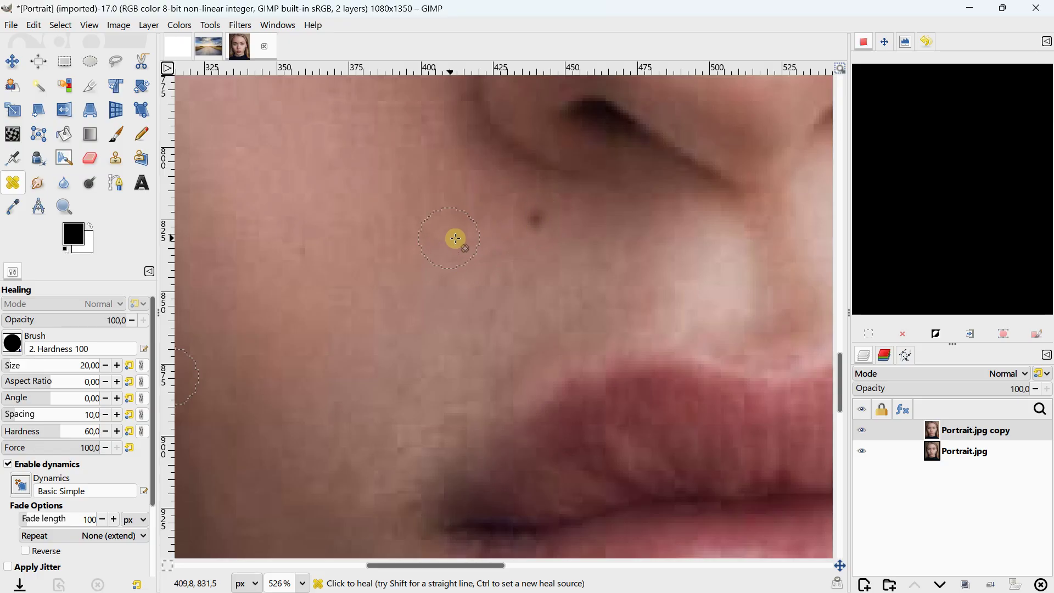
left_click(483, 243, "ctrl")
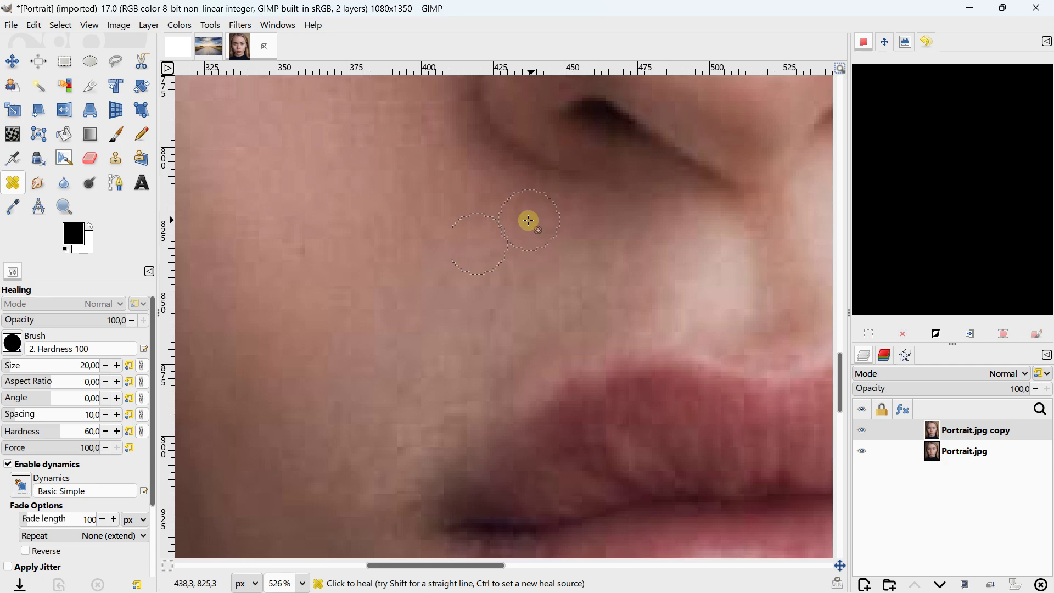
- Heal the brown spot on the shaded cheek beside the nose and the mole near the earlobe, sampling skin just below each
scroll(384, 235, "down", 4)
scroll(482, 341, "up", 3)
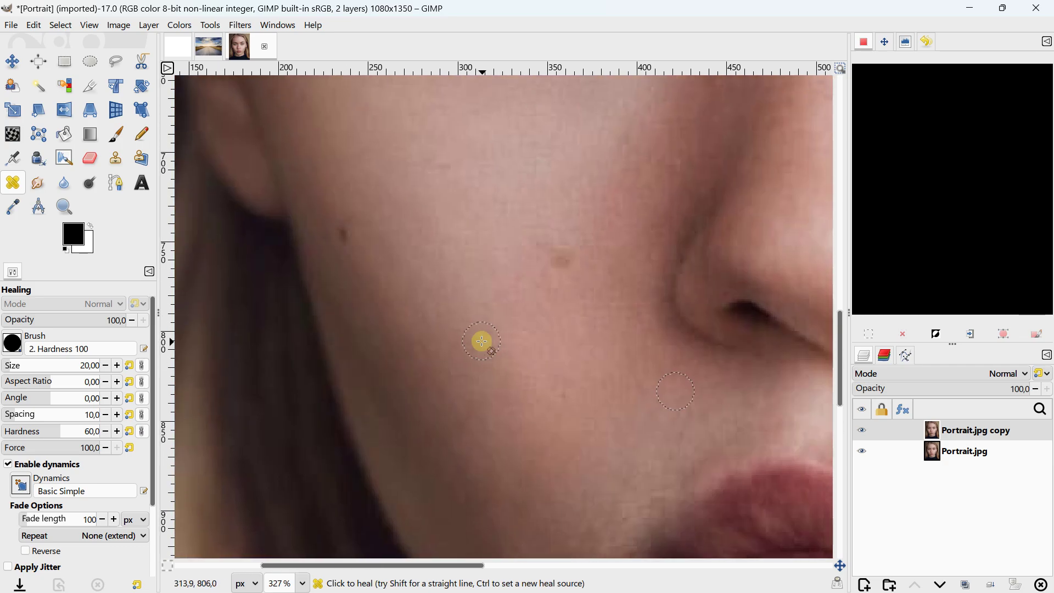
left_click(551, 285, "ctrl")
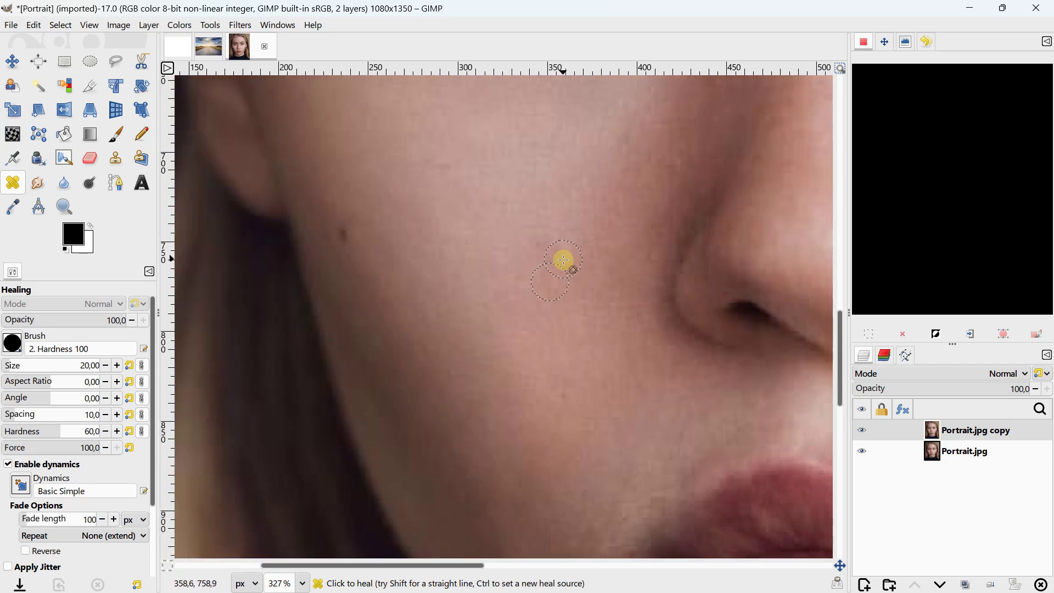
scroll(450, 302, "up", 3)
left_click(447, 359, "ctrl")
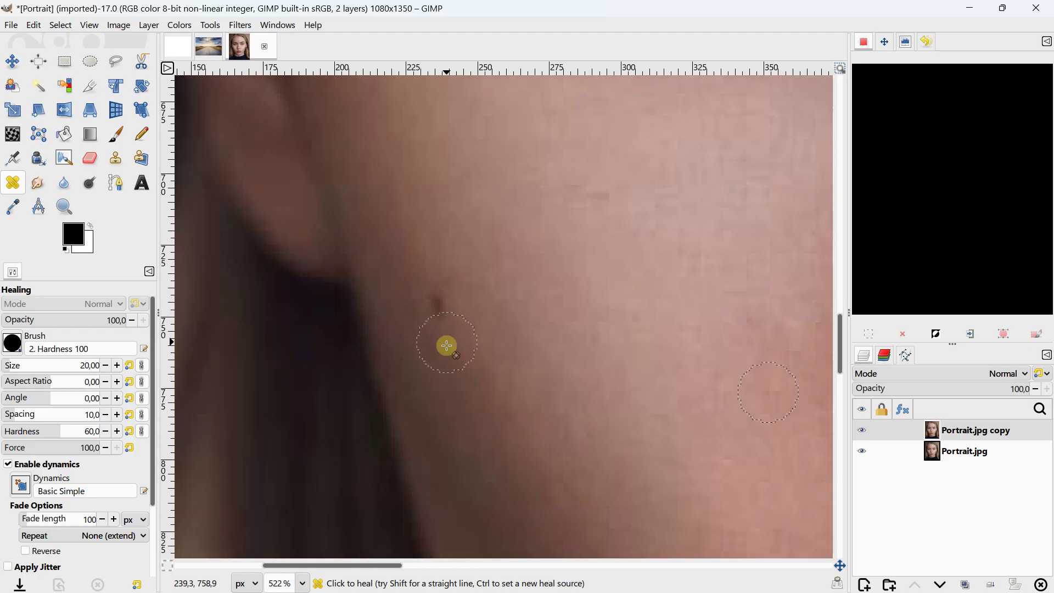
left_click(445, 312)
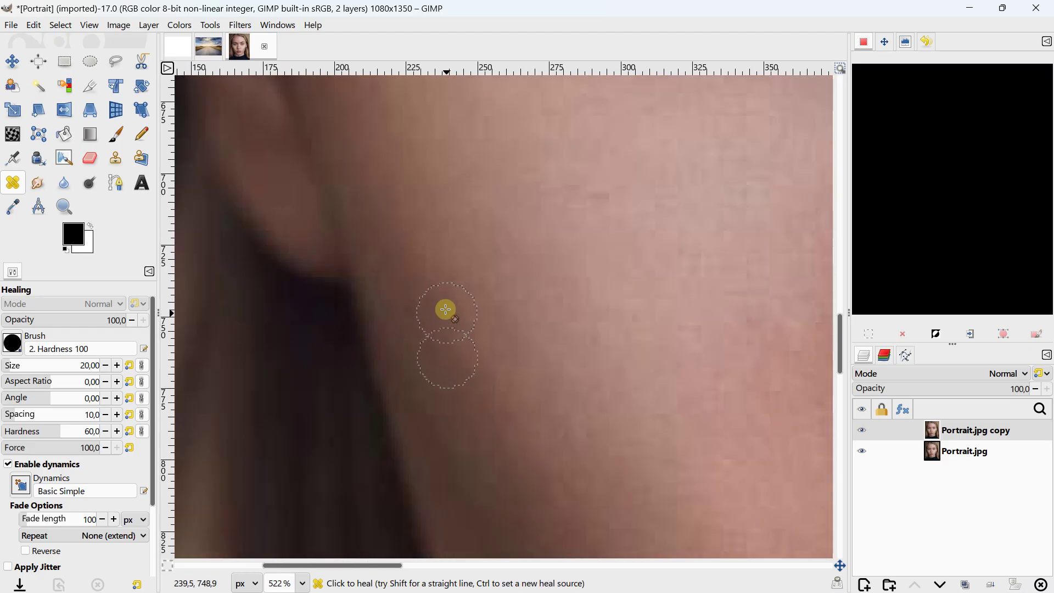
- Heal the small moles between the shaded ear and the outer eye corner, sampling clean skin below each
scroll(454, 305, "down", 6)
left_click_drag(430, 145, 432, 348)
scroll(432, 348, "up", 2)
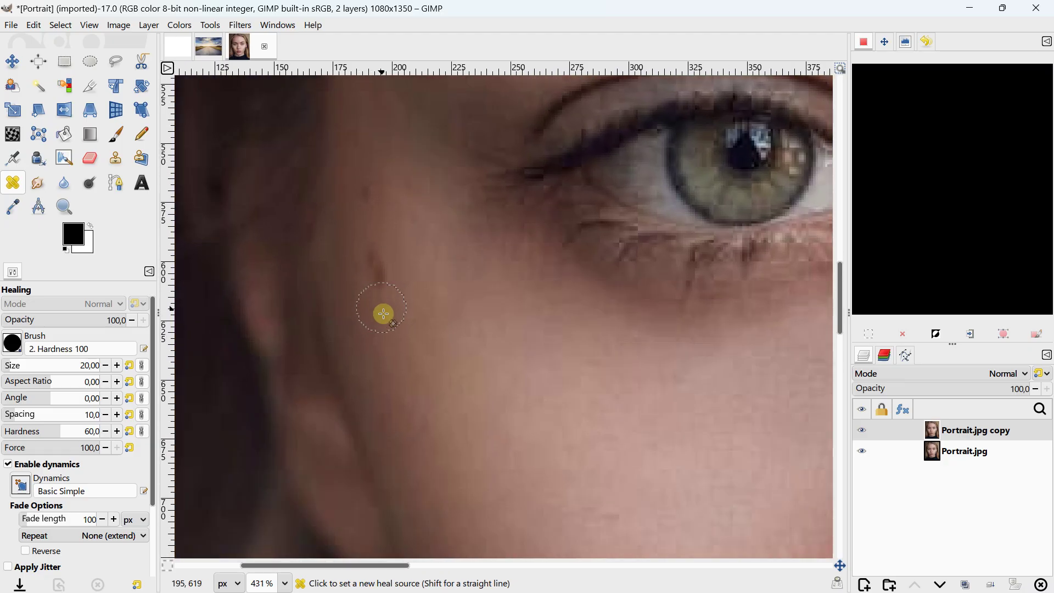
left_click(384, 310, "ctrl")
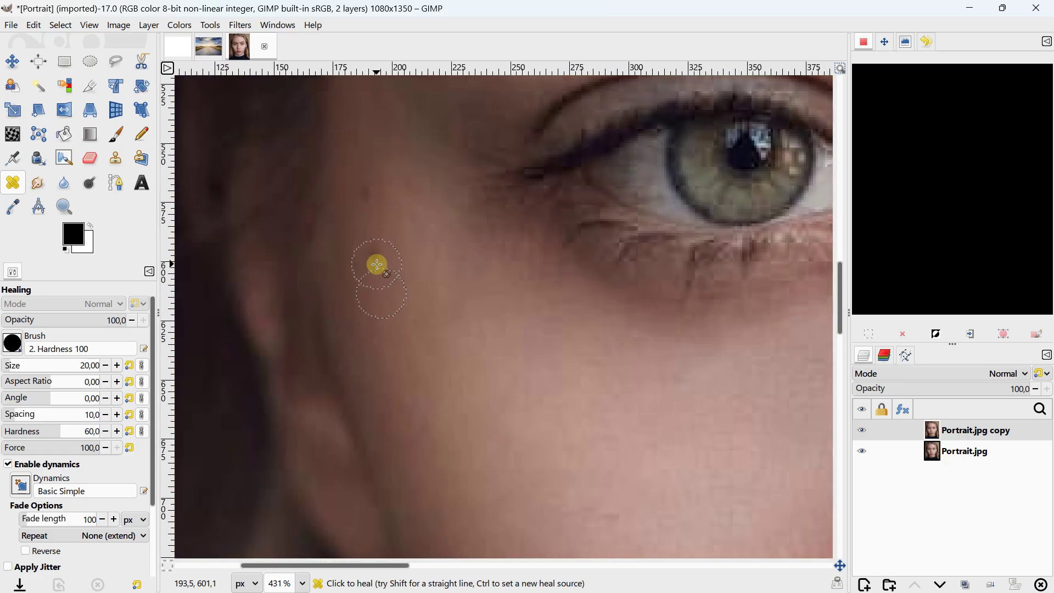
left_click(394, 291, "ctrl")
left_click(377, 250)
left_click_drag(386, 232, 409, 314)
scroll(409, 315, "up", 1)
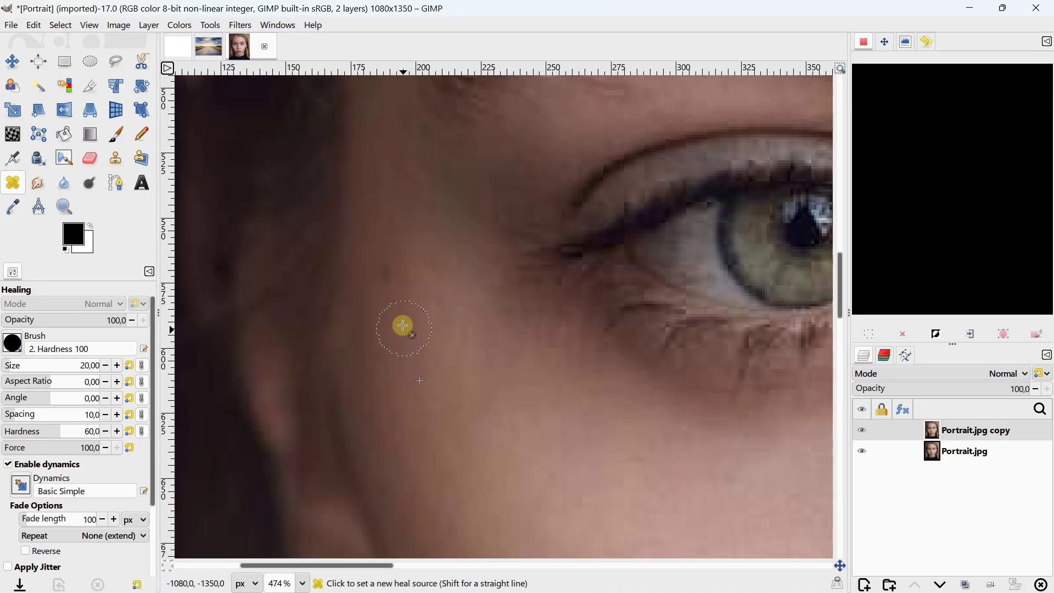
left_click(409, 330, "ctrl")
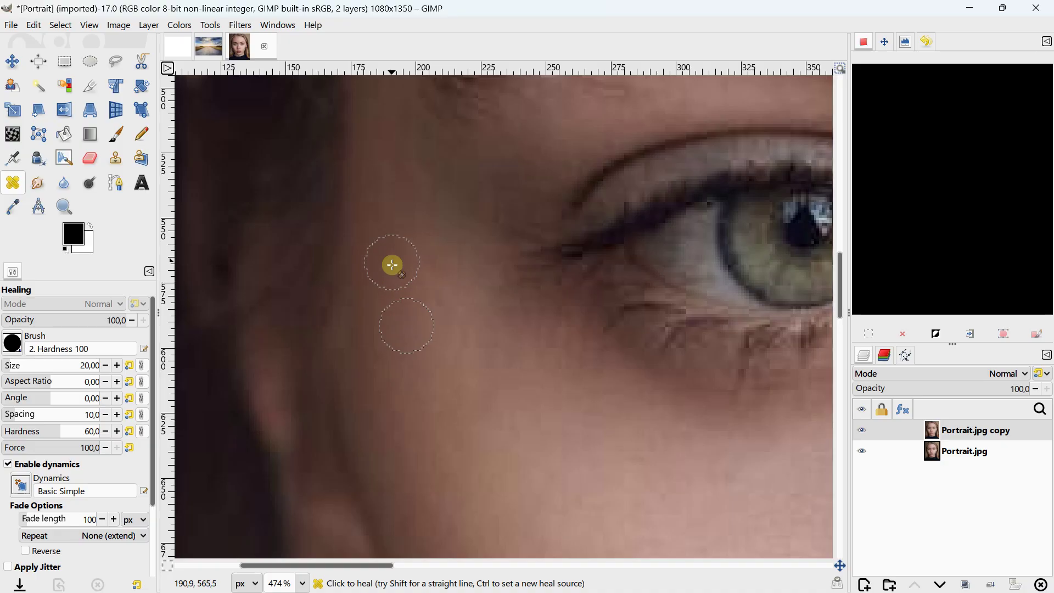
- Compare the whole face before and after healing by toggling the visibility of the Portrait.jpg copy layer
scroll(407, 308, "down", 10)
scroll(409, 315, "down", 5)
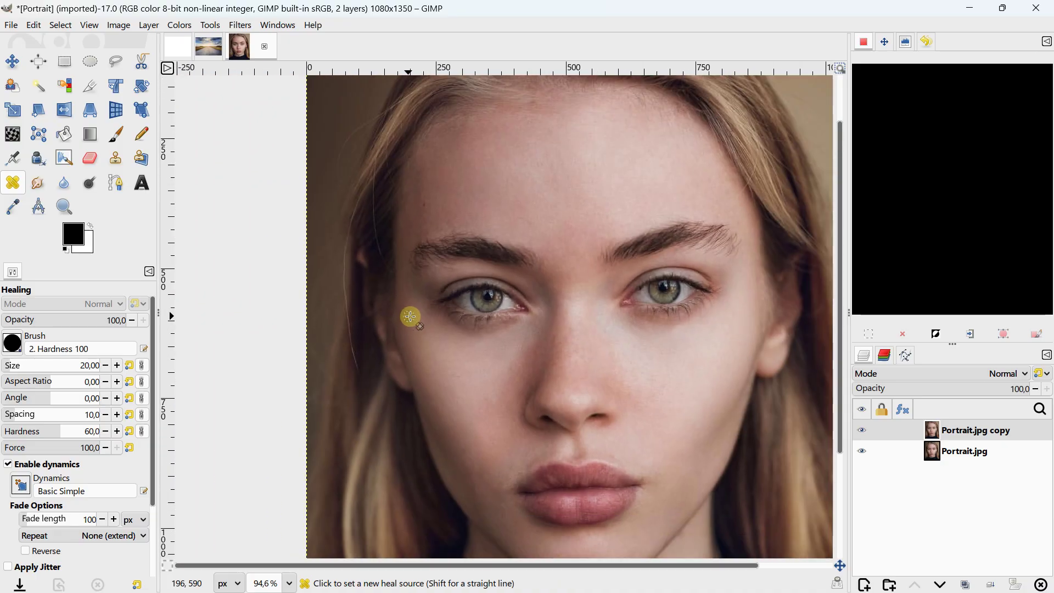
scroll(480, 308, "up", 2)
left_click_drag(482, 315, 471, 348)
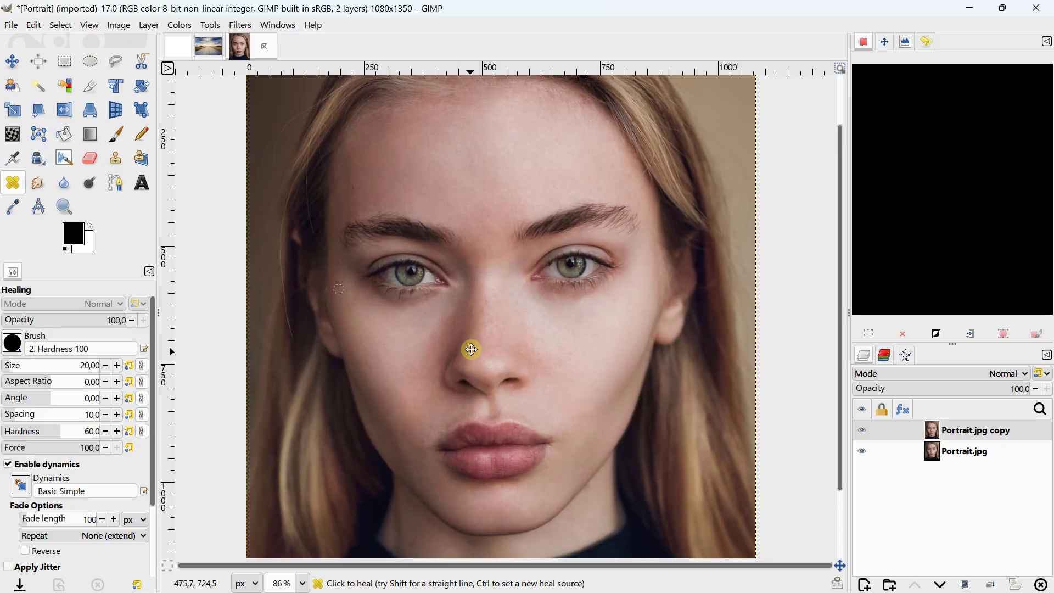
left_click(865, 430)
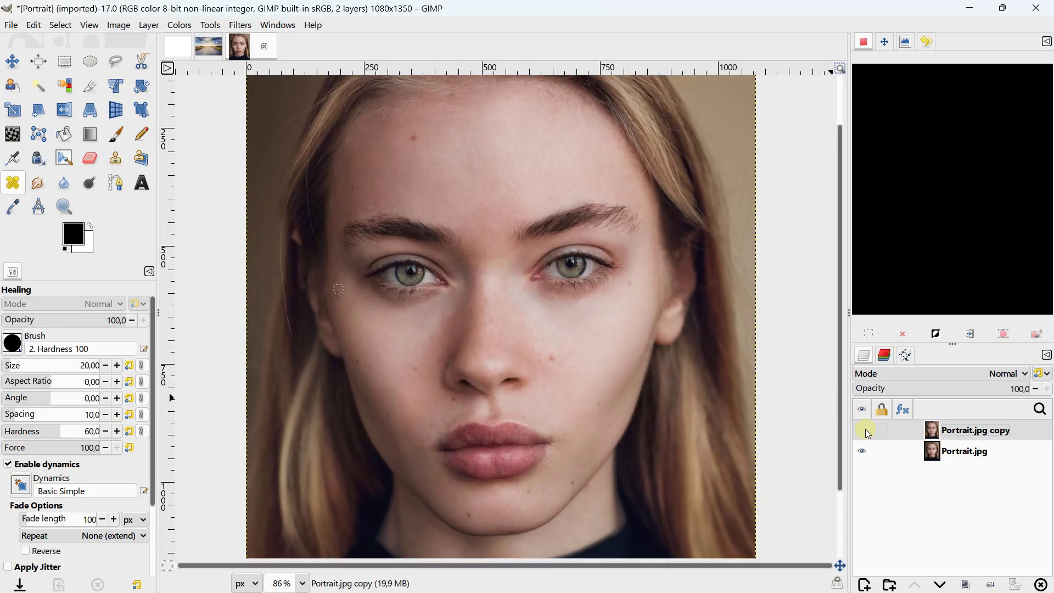
left_click(865, 429)
left_click(864, 430)
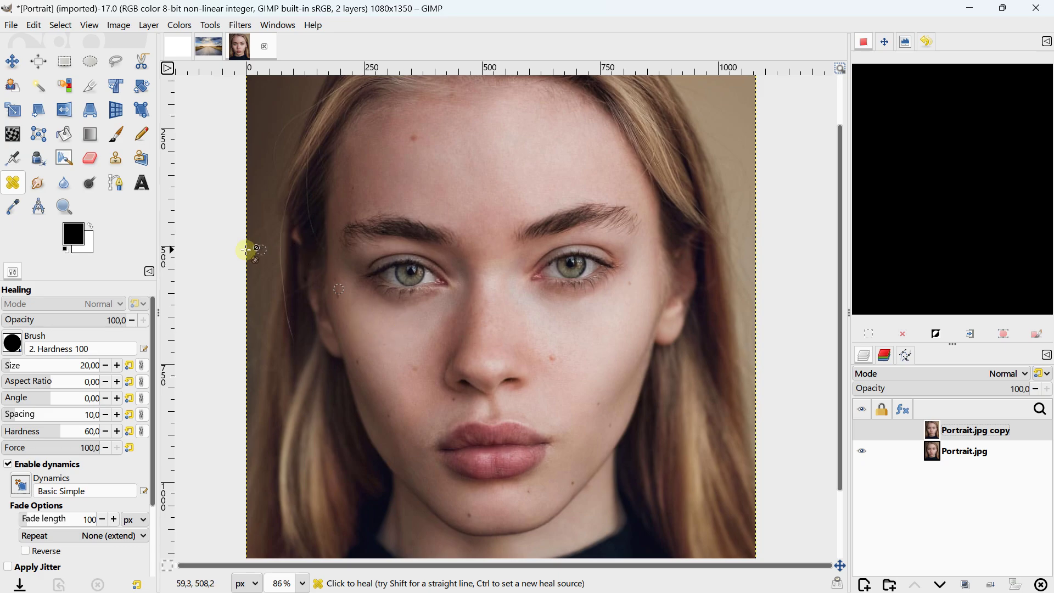
- Activate the Rectangle Select tool and compare the full face with and without the Portrait.jpg copy layer
key("r")
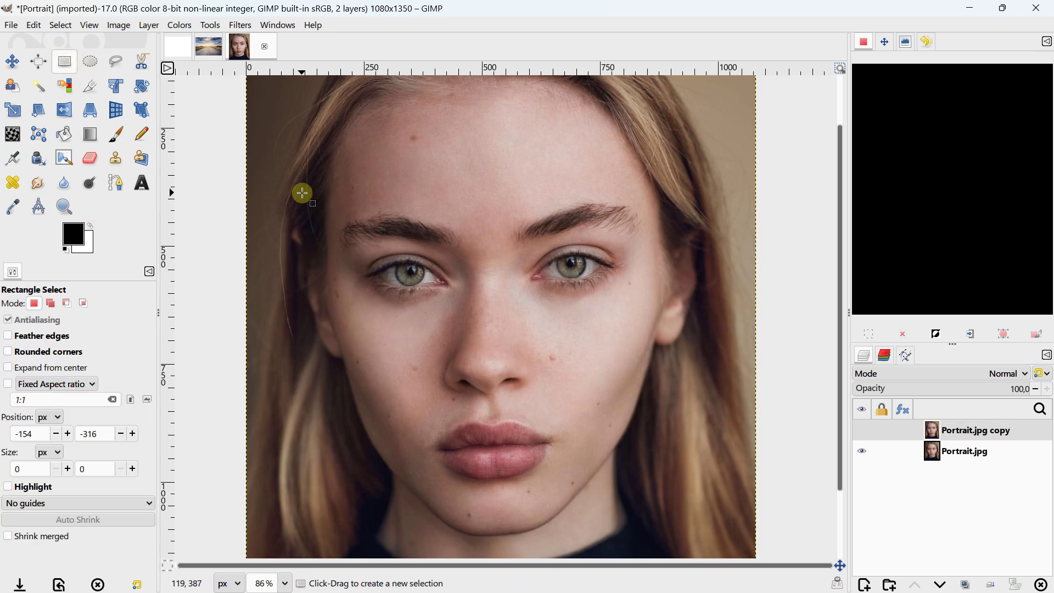
left_click(862, 431)
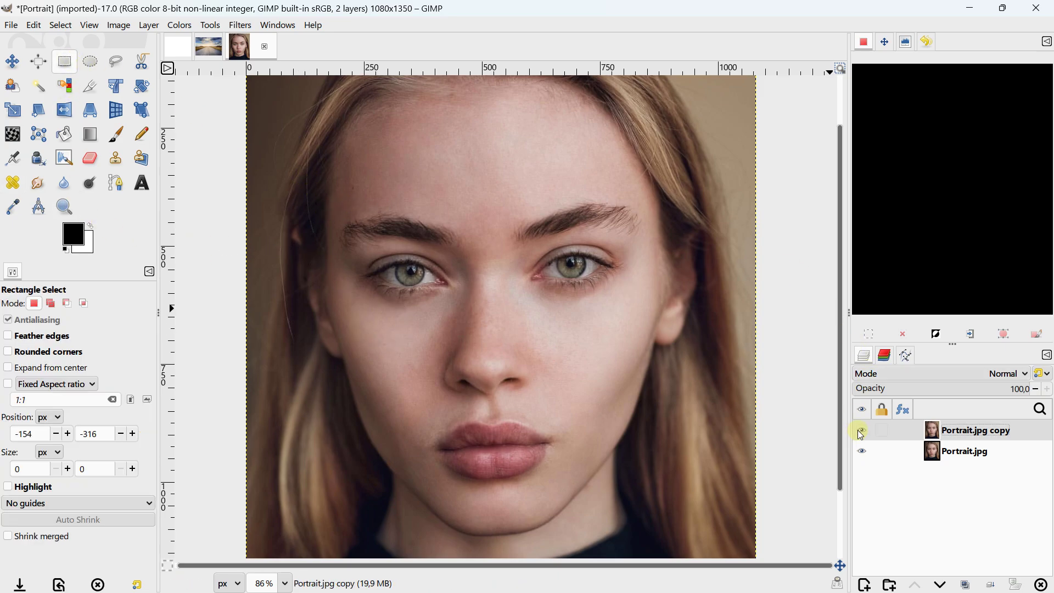
left_click(862, 431)
- Compare the nose, lips and chin close up before and after healing by toggling the Portrait.jpg copy layer, leaving it visible
scroll(567, 423, "up", 3)
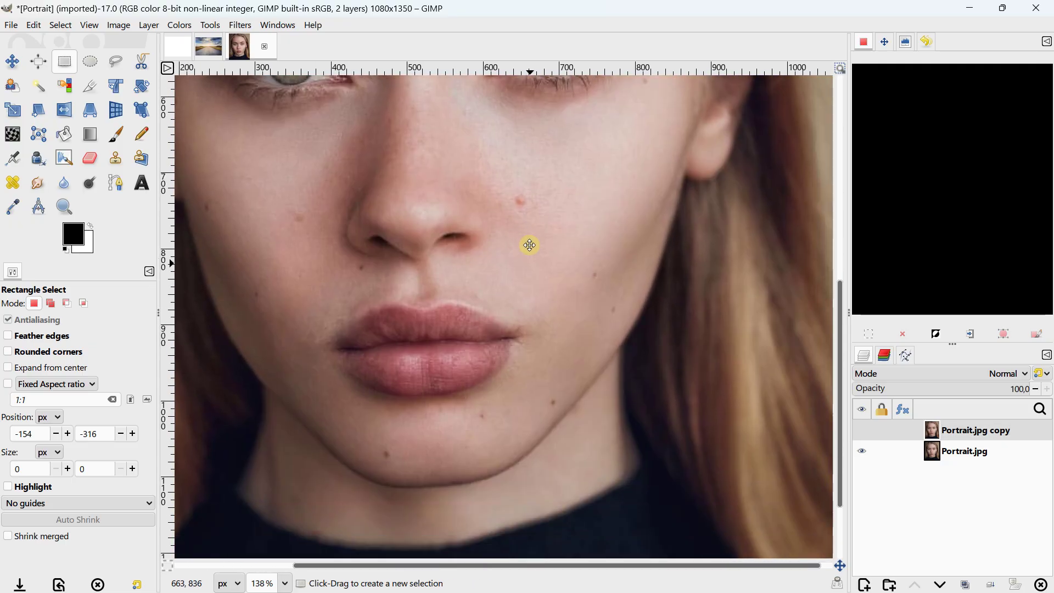
scroll(530, 246, "up", 2)
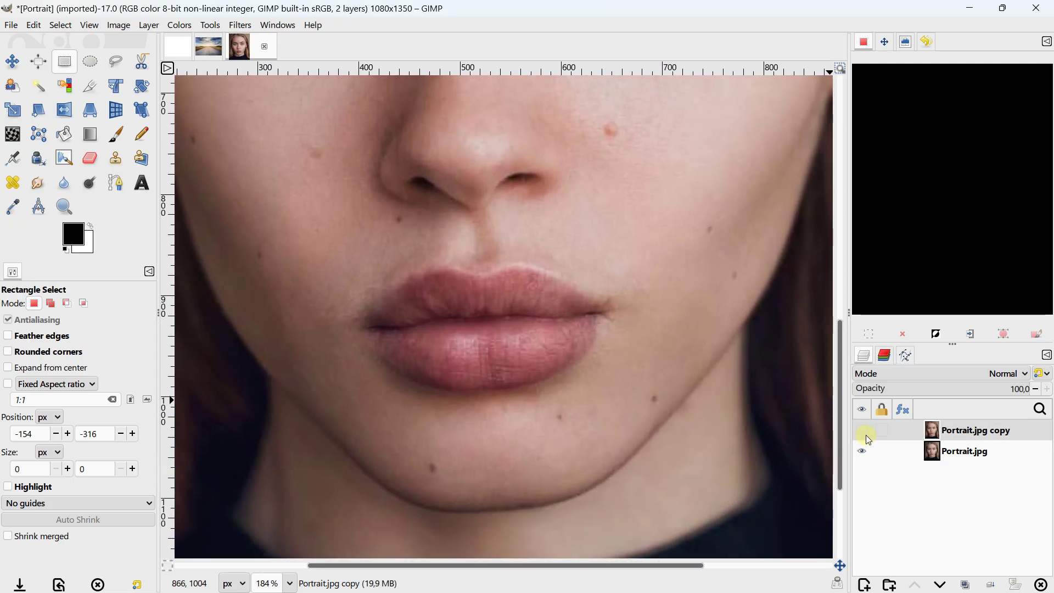
left_click(864, 433)
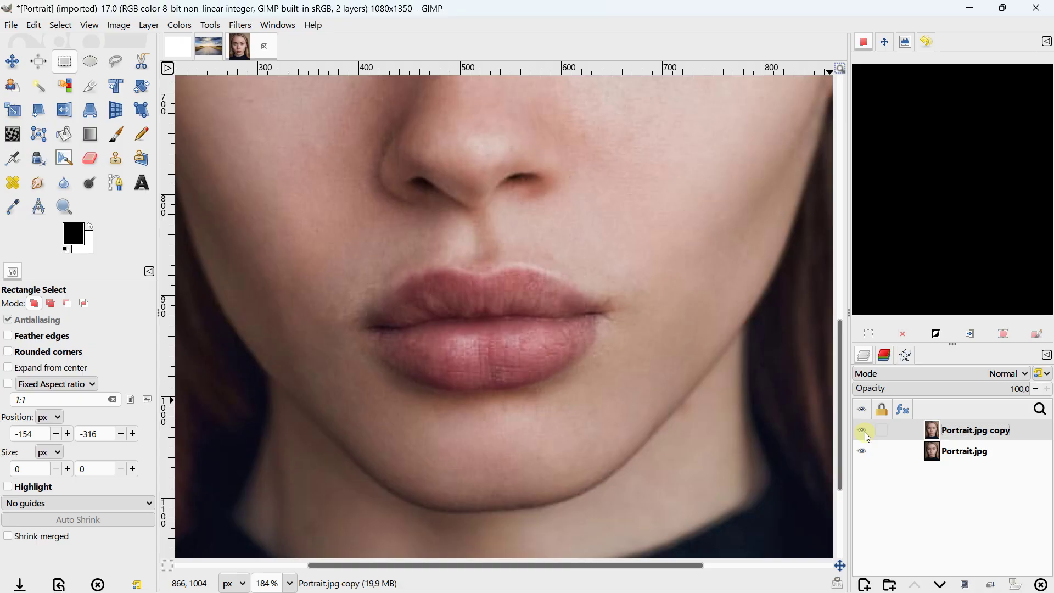
left_click(864, 433)
left_click(863, 434)
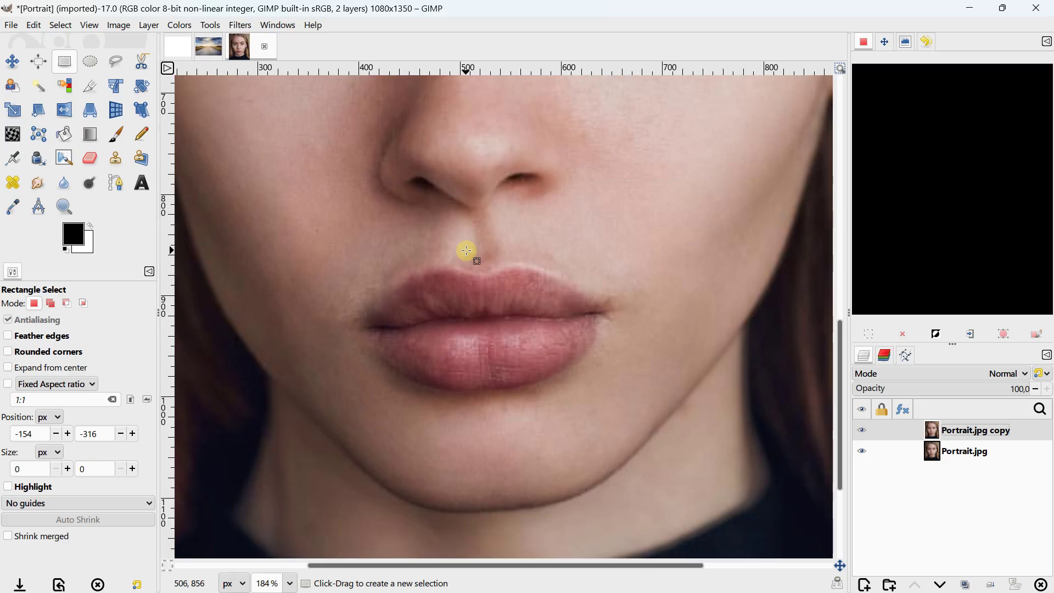
scroll(465, 256, "down", 2)
scroll(465, 256, "down", 3)
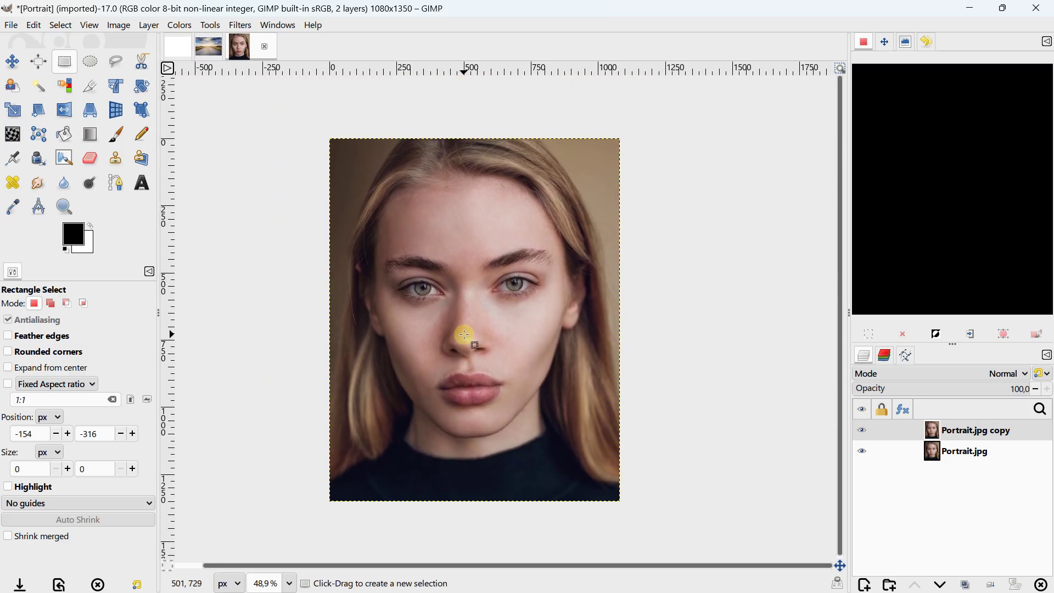
- Delete the healed Portrait.jpg copy layer, keeping only the original Portrait.jpg layer
left_click(7, 63)
left_click(63, 62)
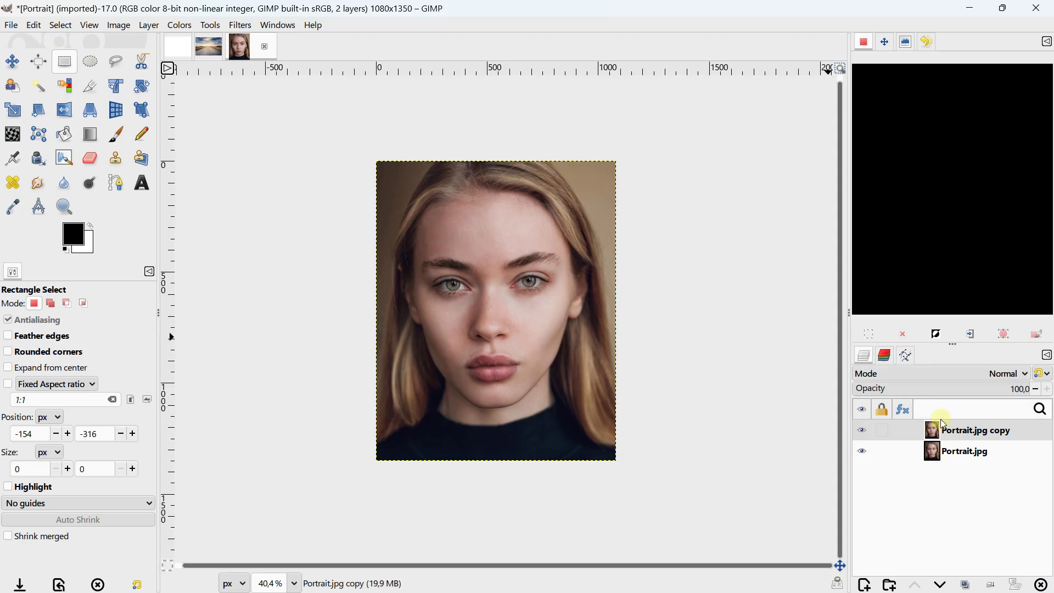
left_click(1040, 583)
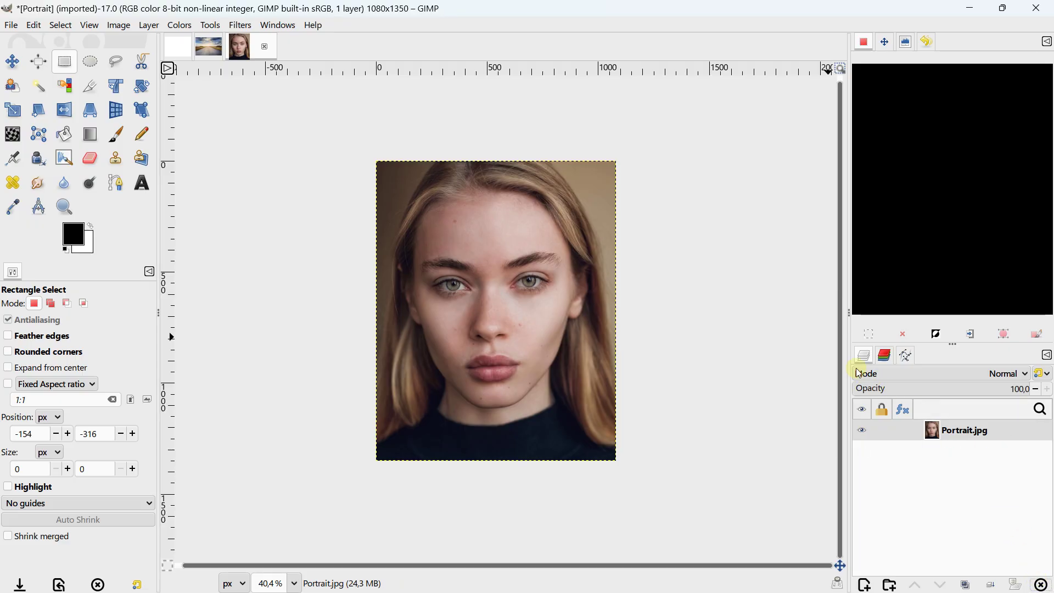
- Switch to the Road image and delete its healed Road.jpg copy layer
left_click(208, 52)
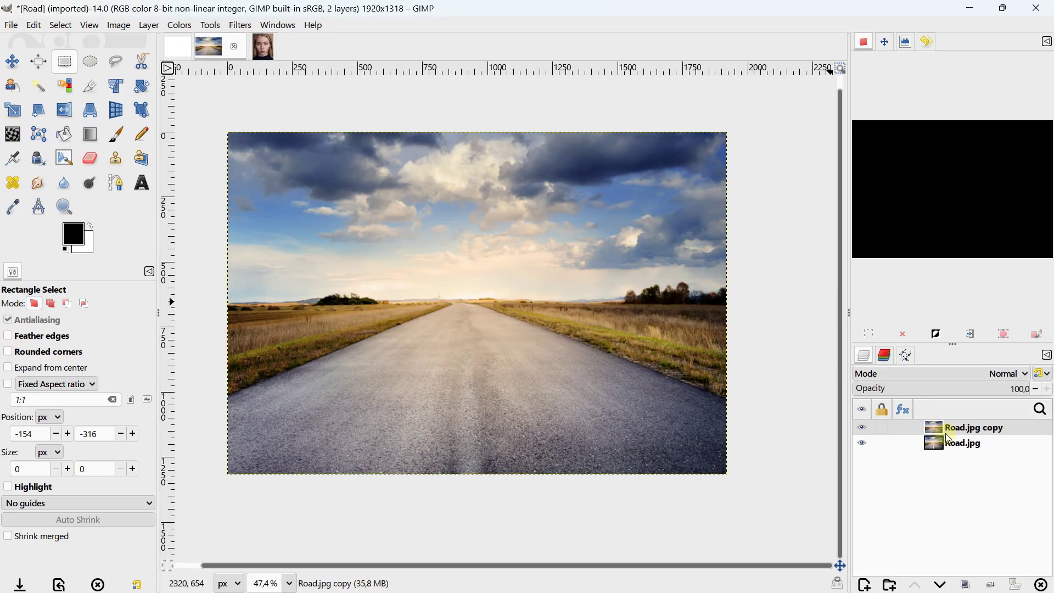
left_click(1039, 583)
scroll(374, 242, "down", 1, "ctrl")
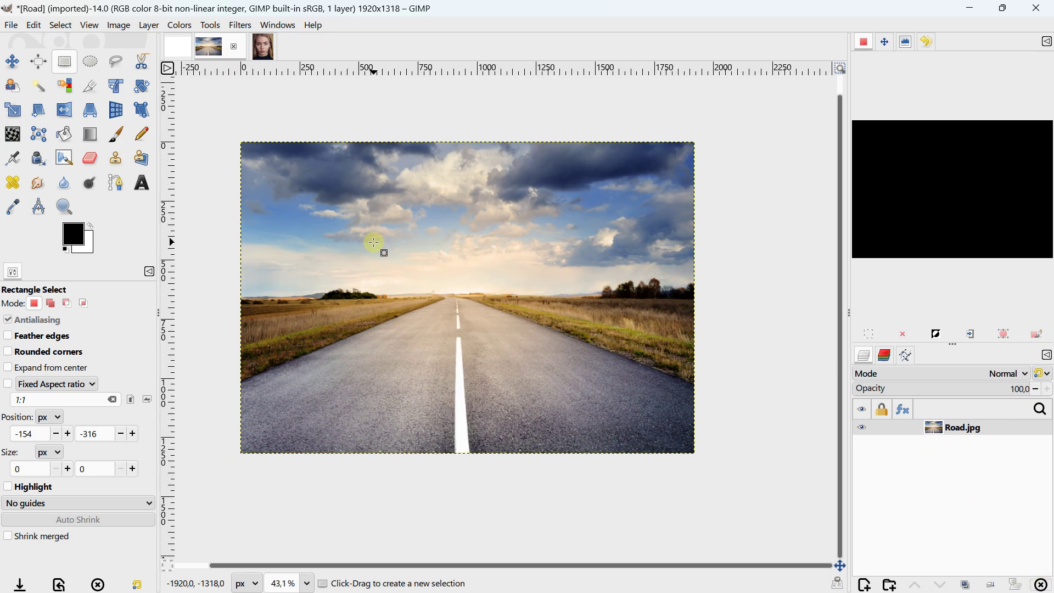
scroll(374, 242, "down", 2, "ctrl")
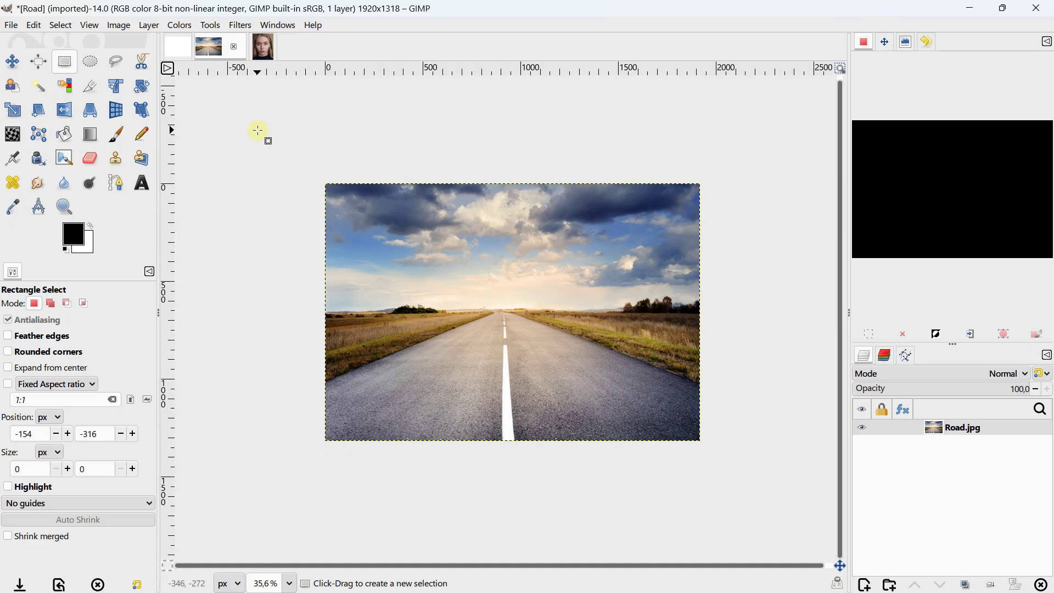
scroll(294, 125, "left", 2)
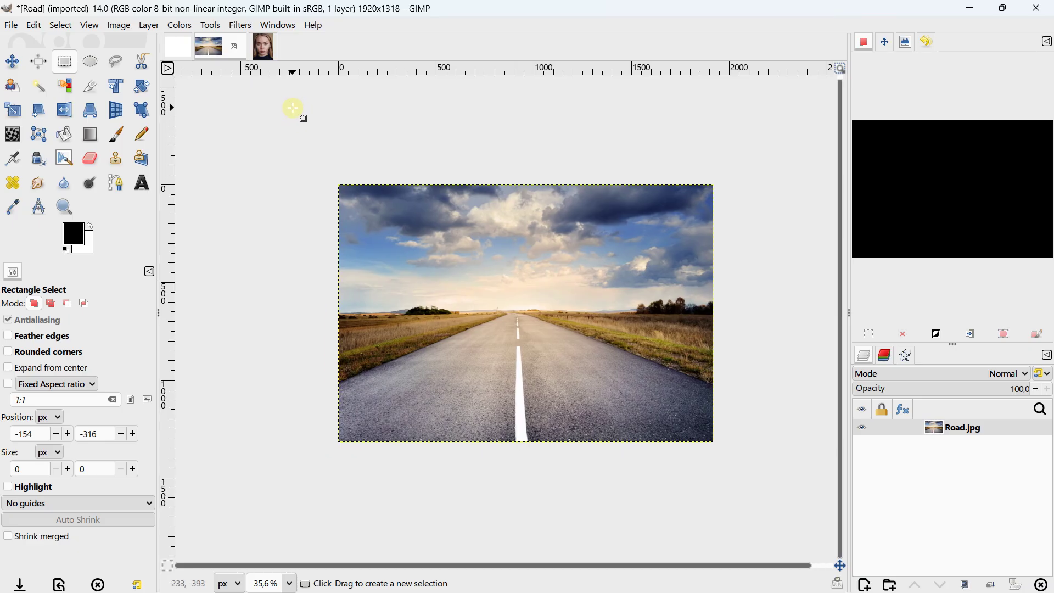